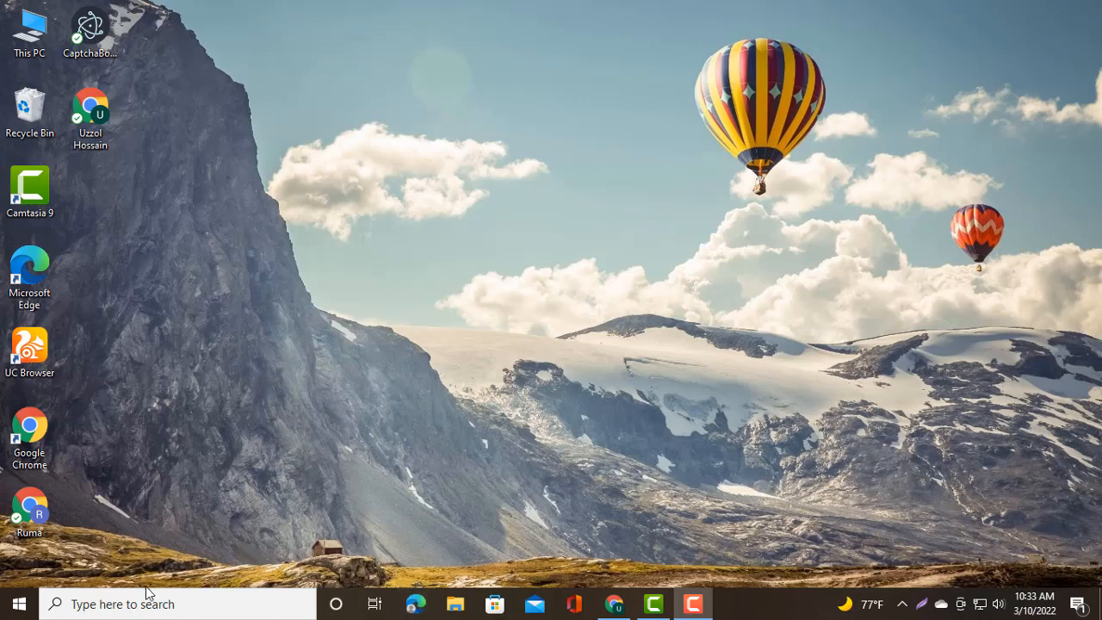
- Open Microsoft Office Excel 2007 from the Windows search
click(113, 604)
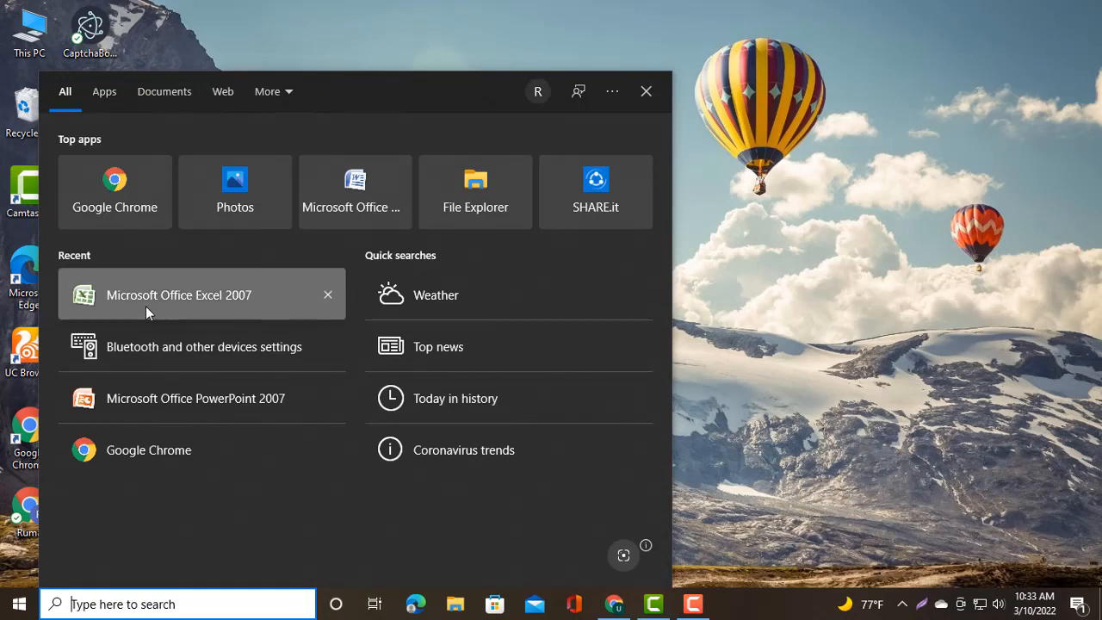
click(253, 295)
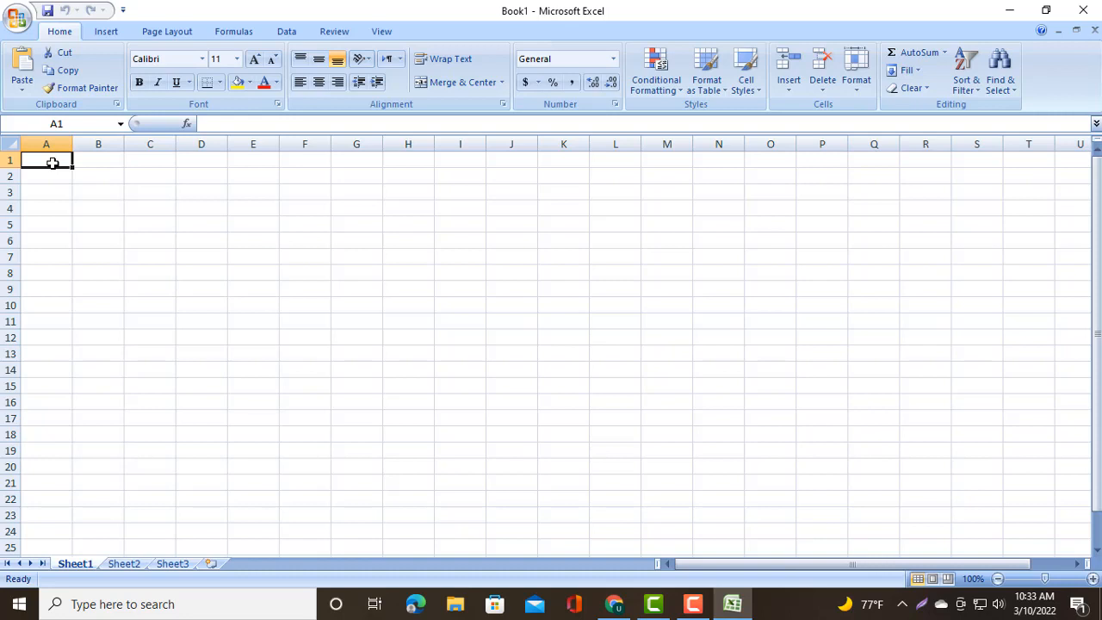
- Enter the header S/L in cell A1
click(47, 176)
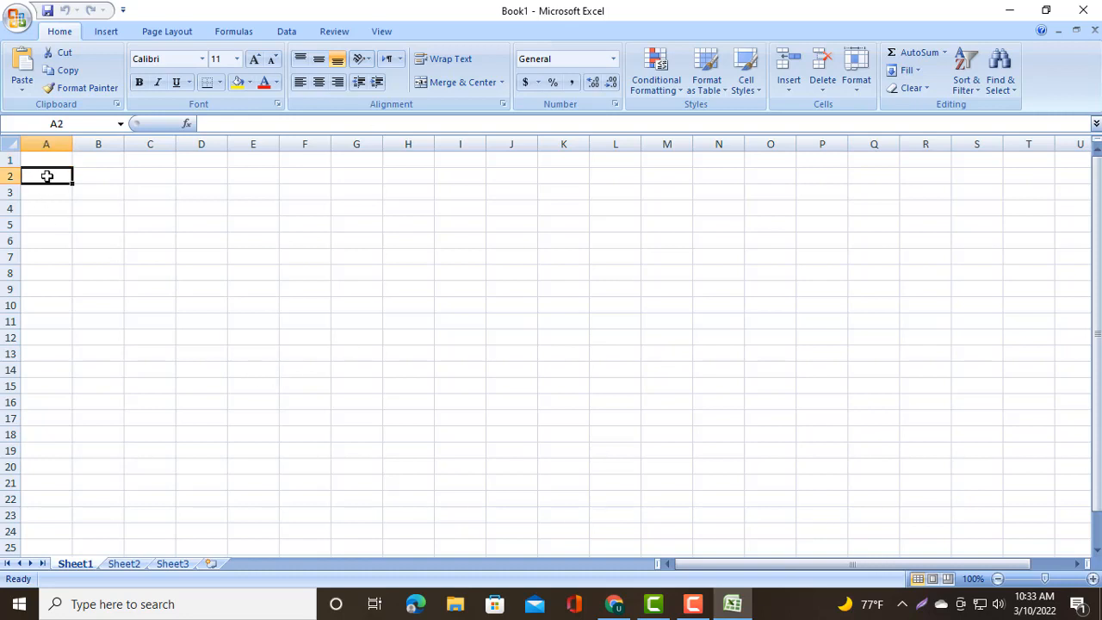
click(92, 162)
click(59, 158)
click(58, 177)
click(55, 163)
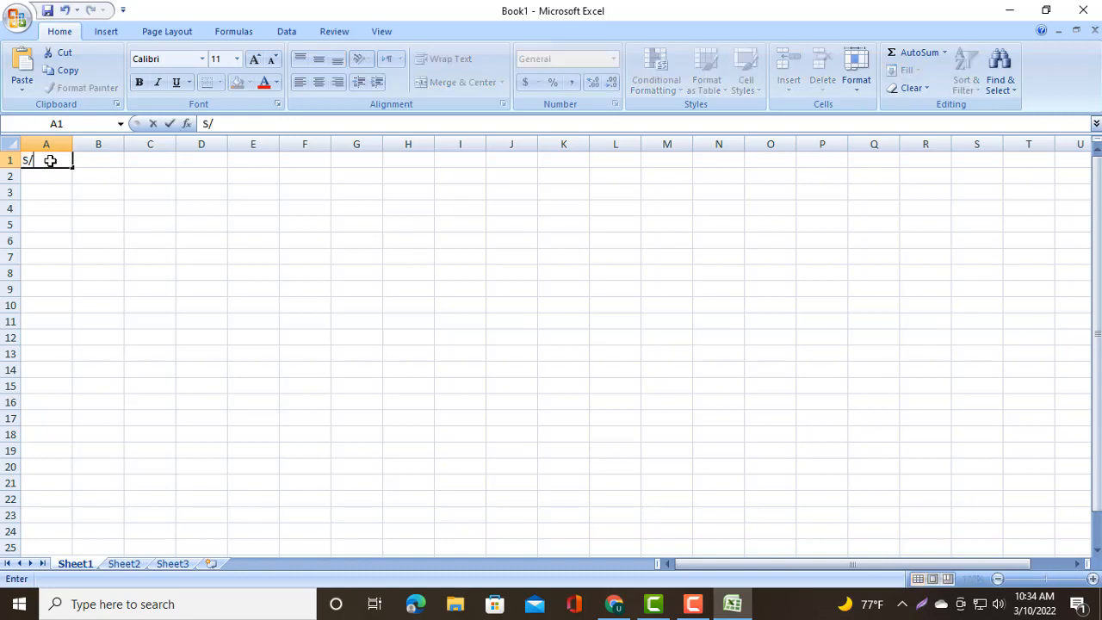
- Enter the header Name in cell B1
double_click(104, 162)
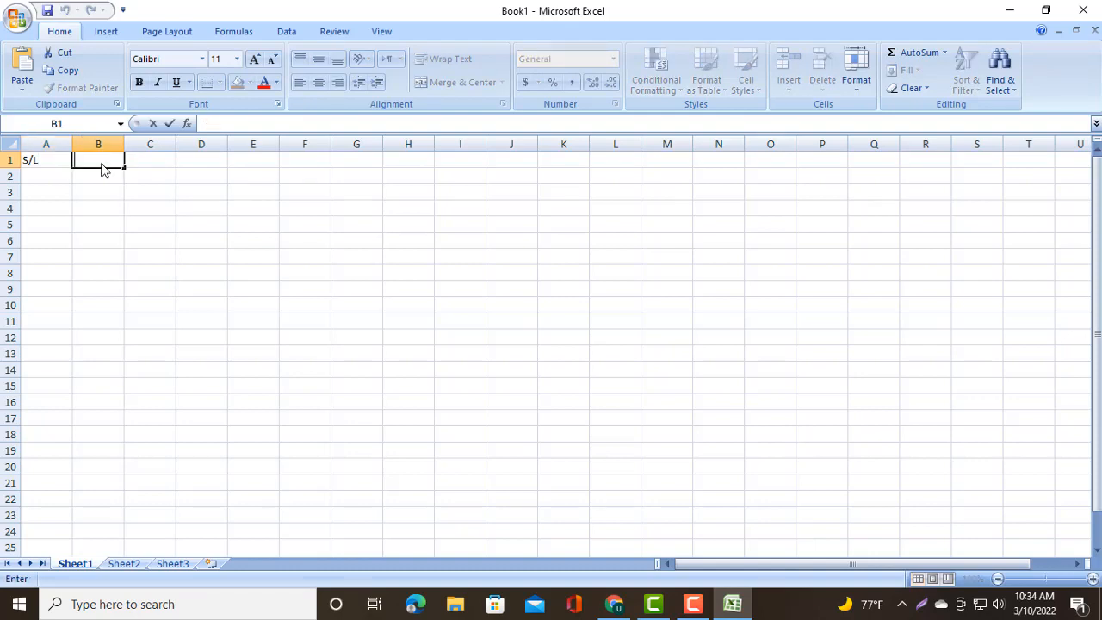
text(Name)
- Enter the headers Phone in cell C1 and Address in cell D1
click(156, 161)
double_click(158, 161)
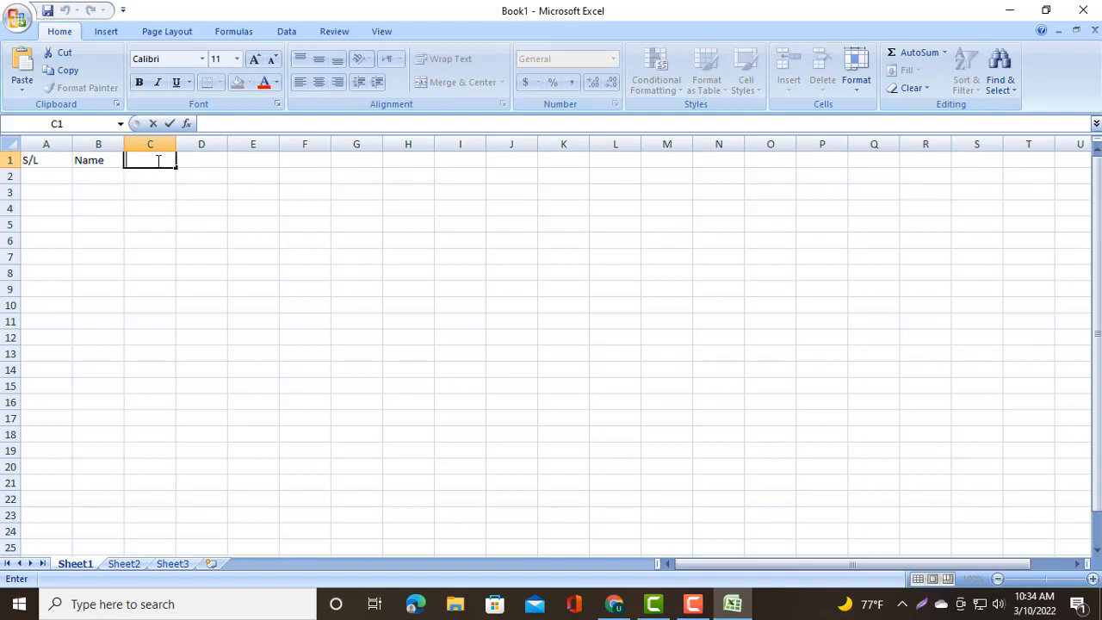
text(Phone)
double_click(201, 159)
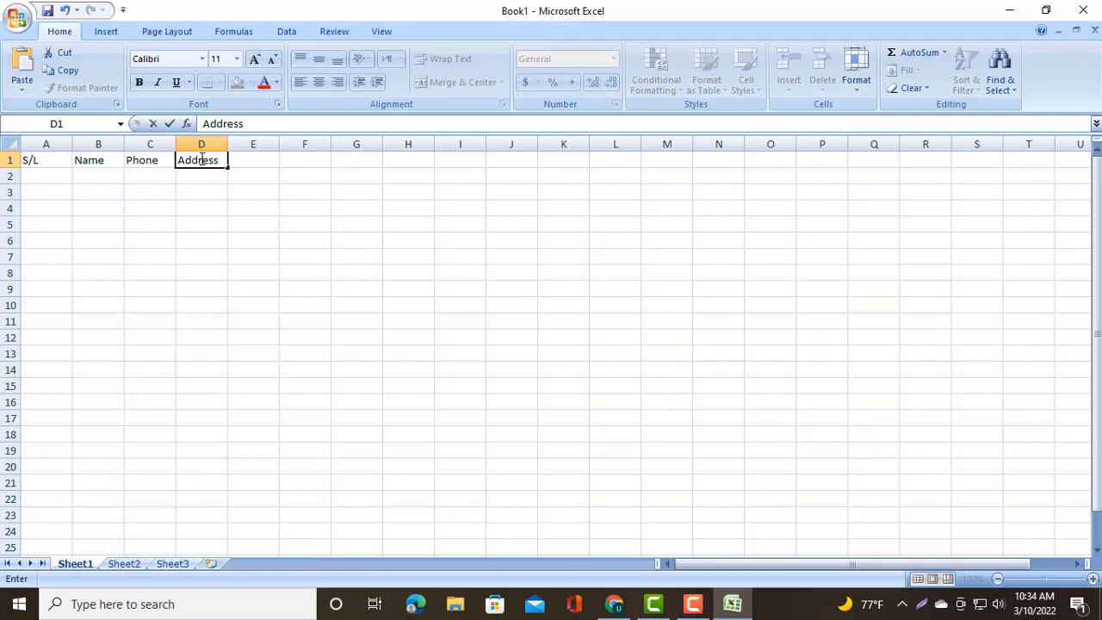
- Widen columns A through D, making column D the widest for addresses
click(96, 180)
click(61, 178)
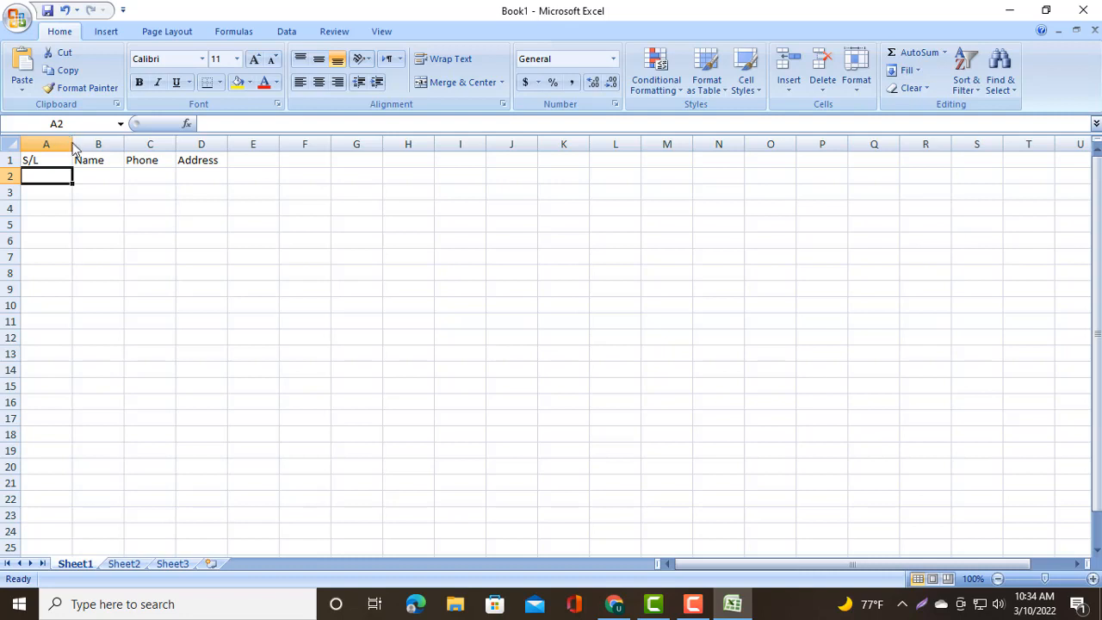
drag(72, 143, 567, 172)
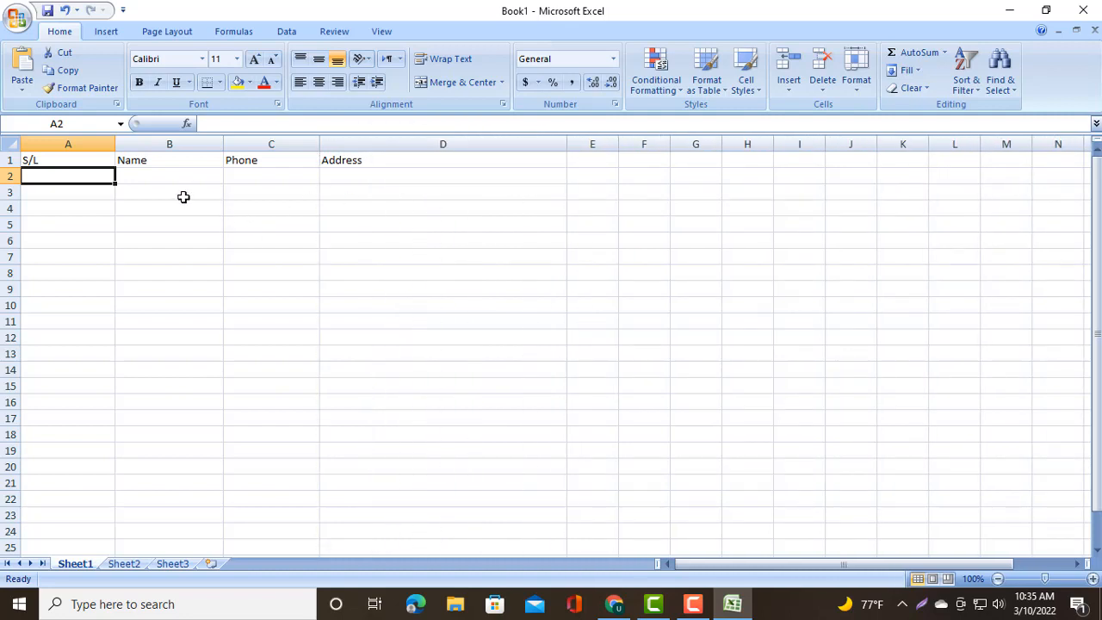
- Narrow column A to fit the S/L header
click(75, 198)
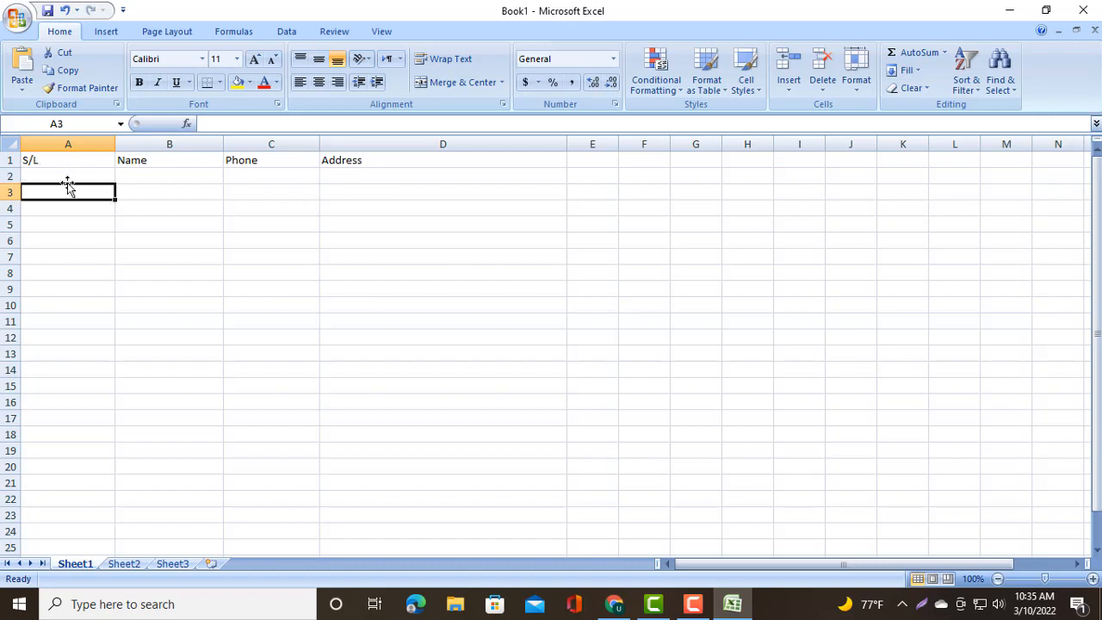
drag(117, 146, 62, 147)
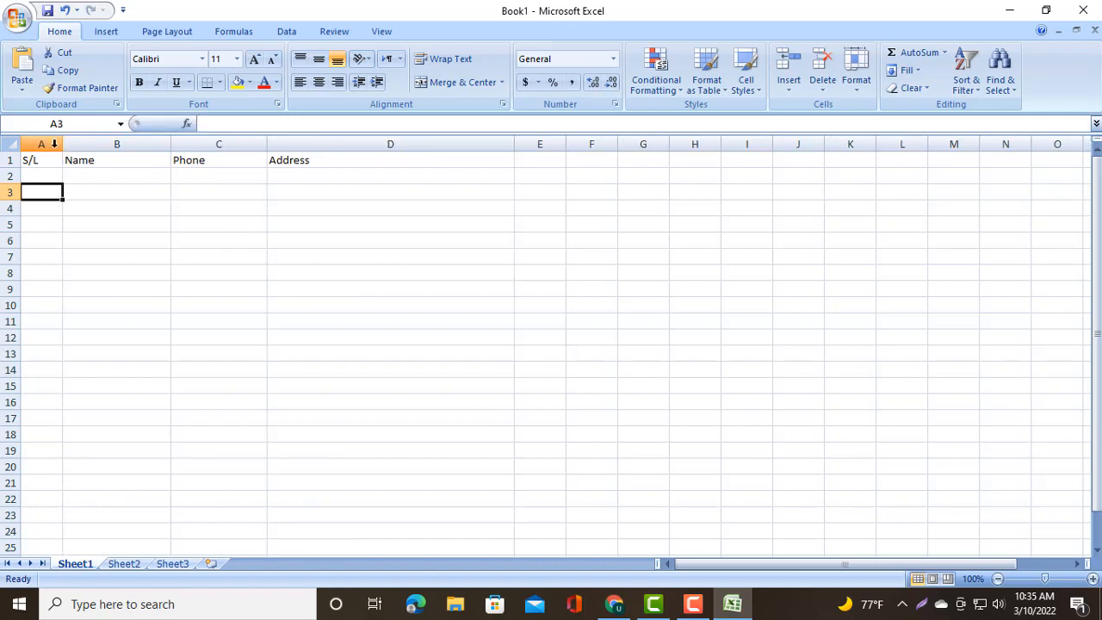
- Enter the header Country in cell E1
click(118, 163)
click(195, 162)
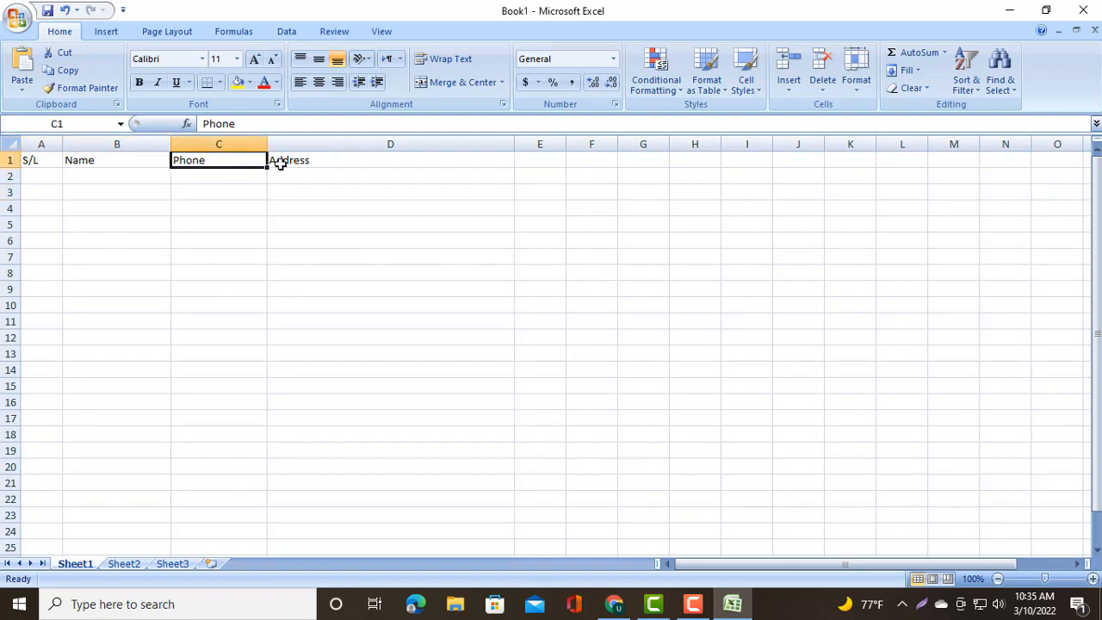
click(308, 171)
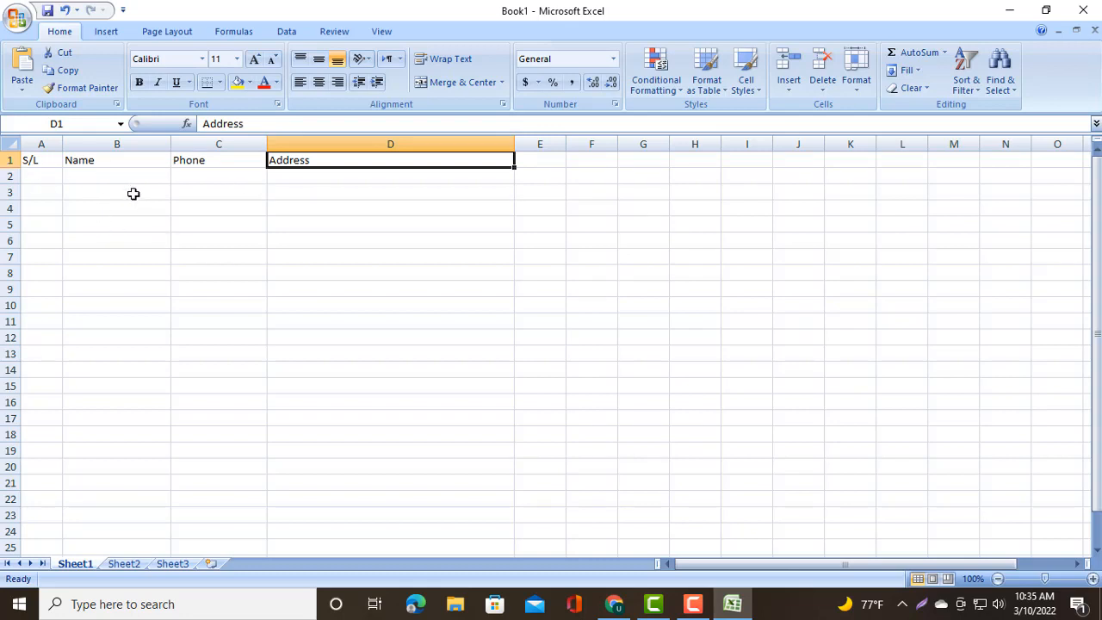
click(320, 186)
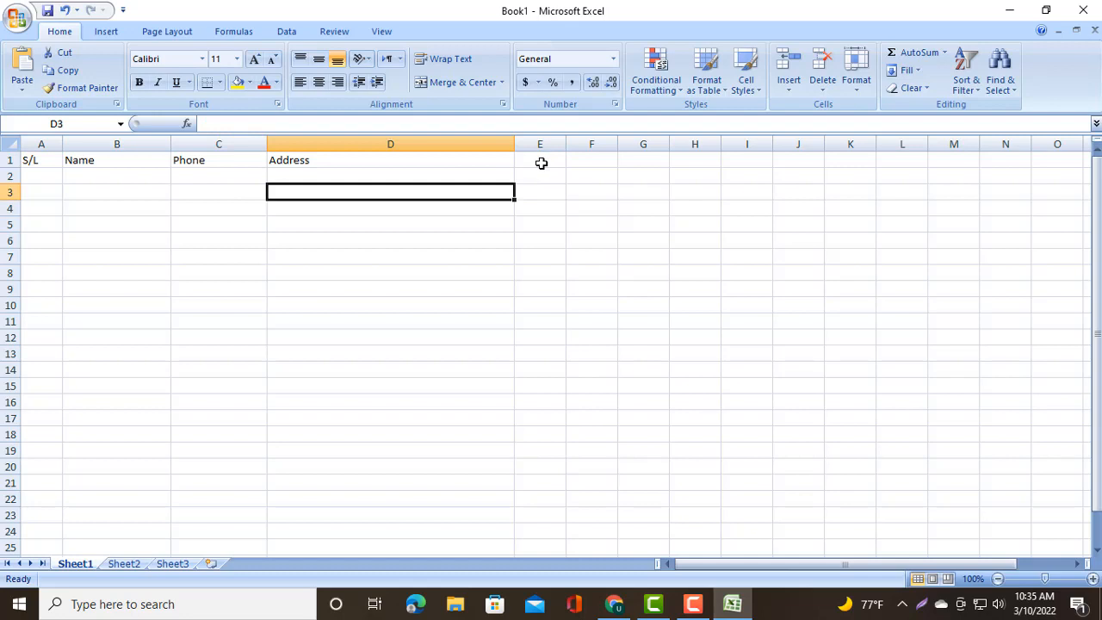
click(541, 162)
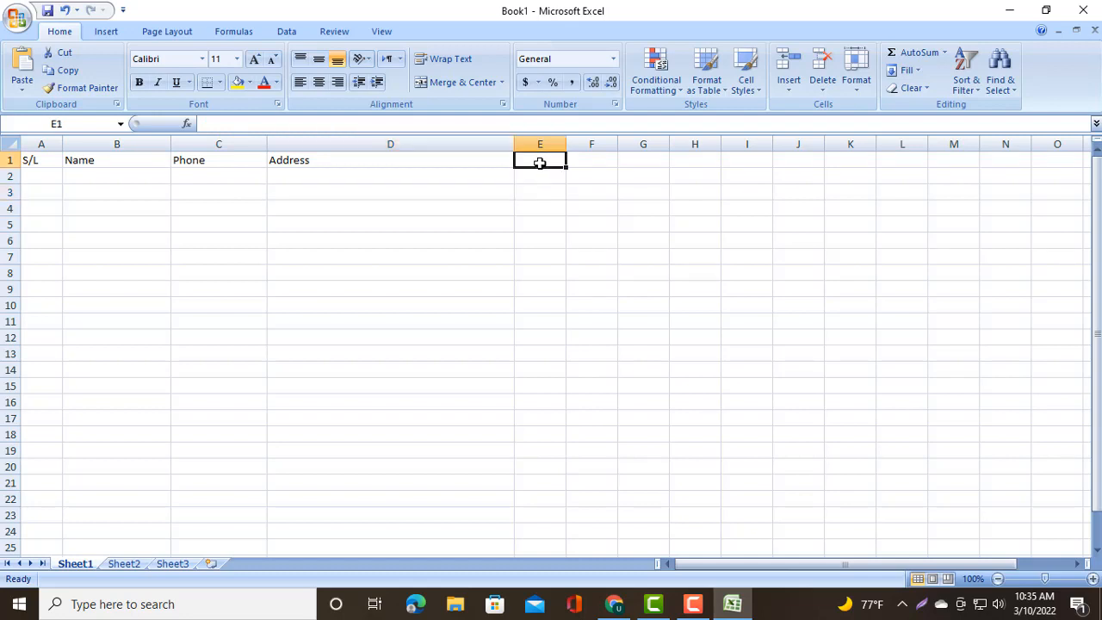
text(Country)
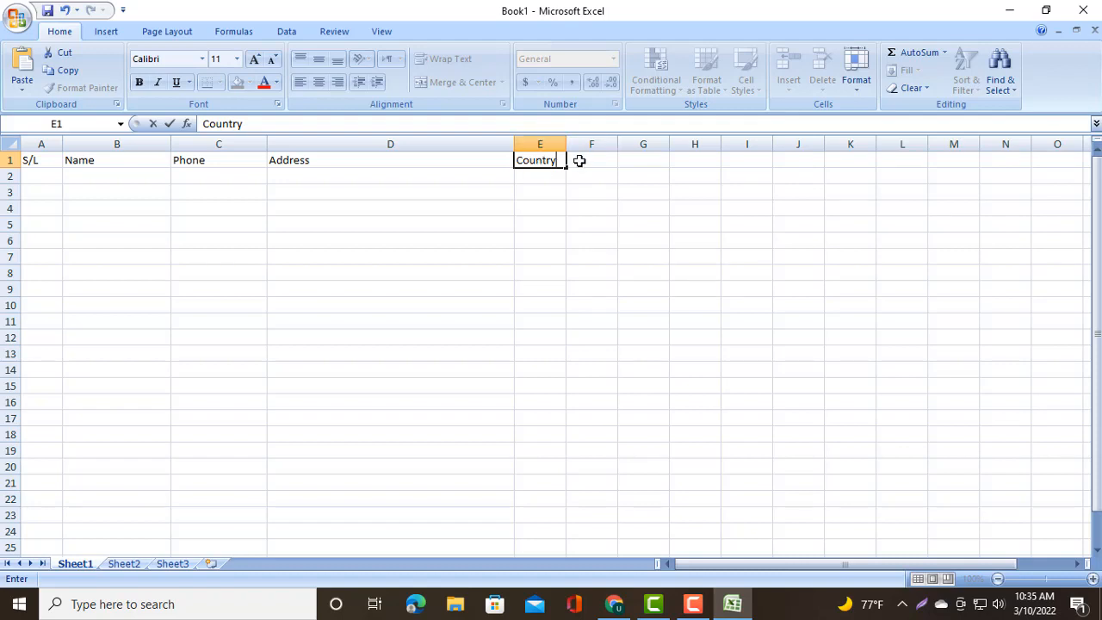
click(580, 162)
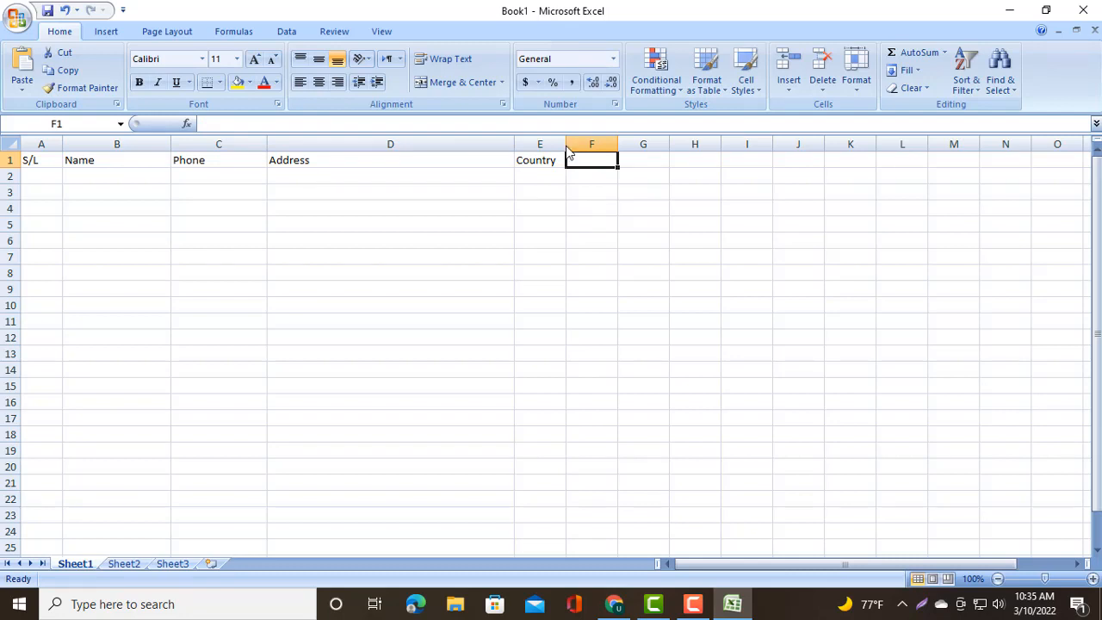
- Widen column E to fit the Country header
drag(567, 149, 615, 144)
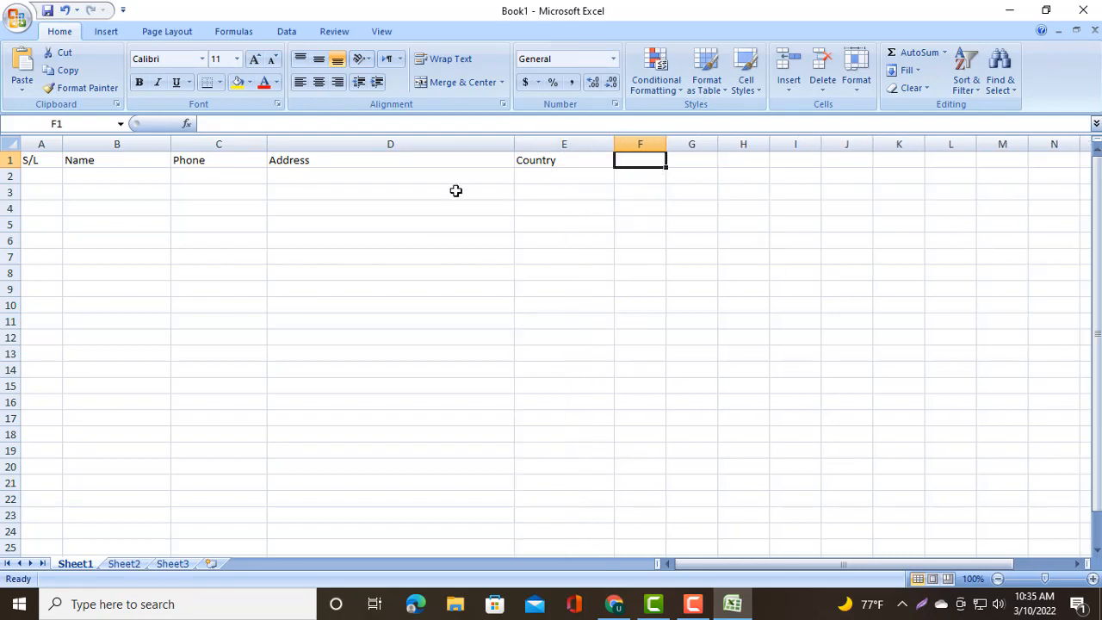
click(212, 177)
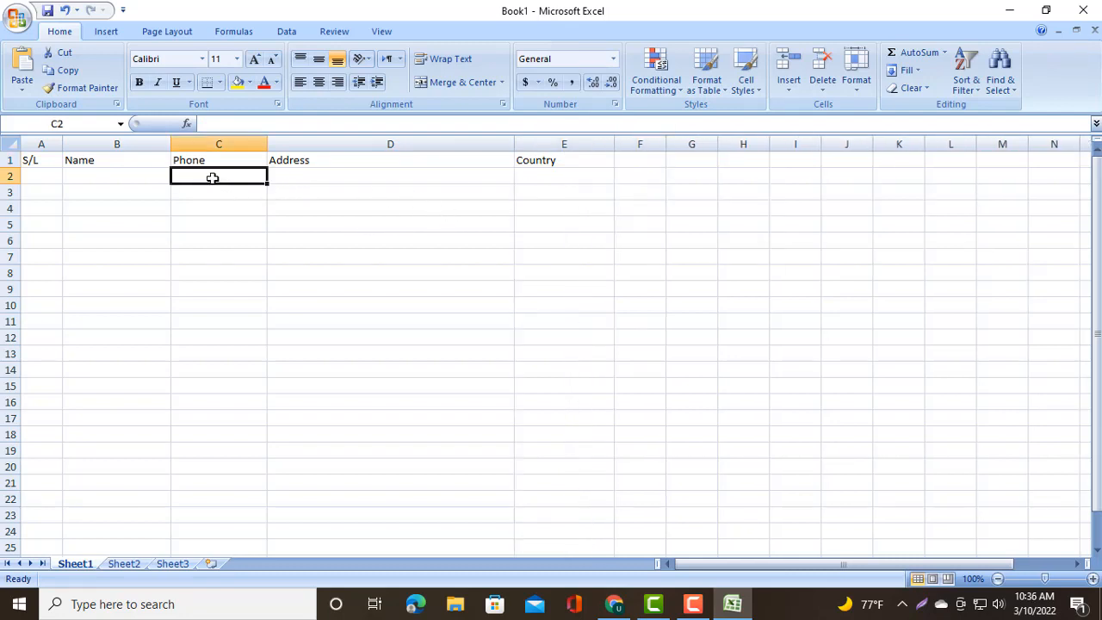
click(120, 181)
click(40, 181)
key(Down)
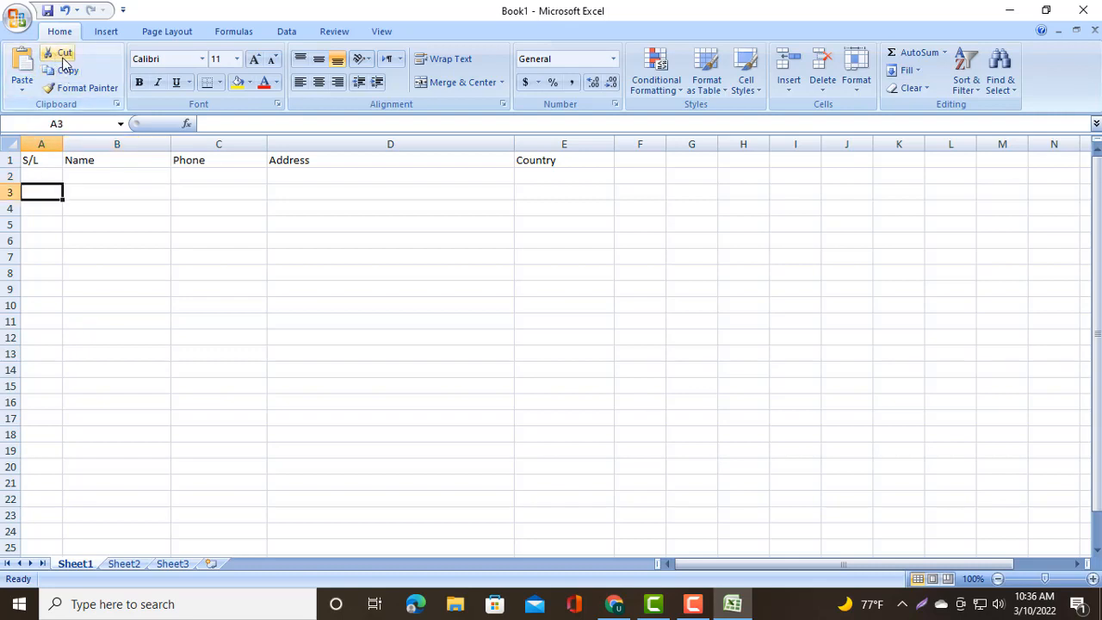
click(53, 166)
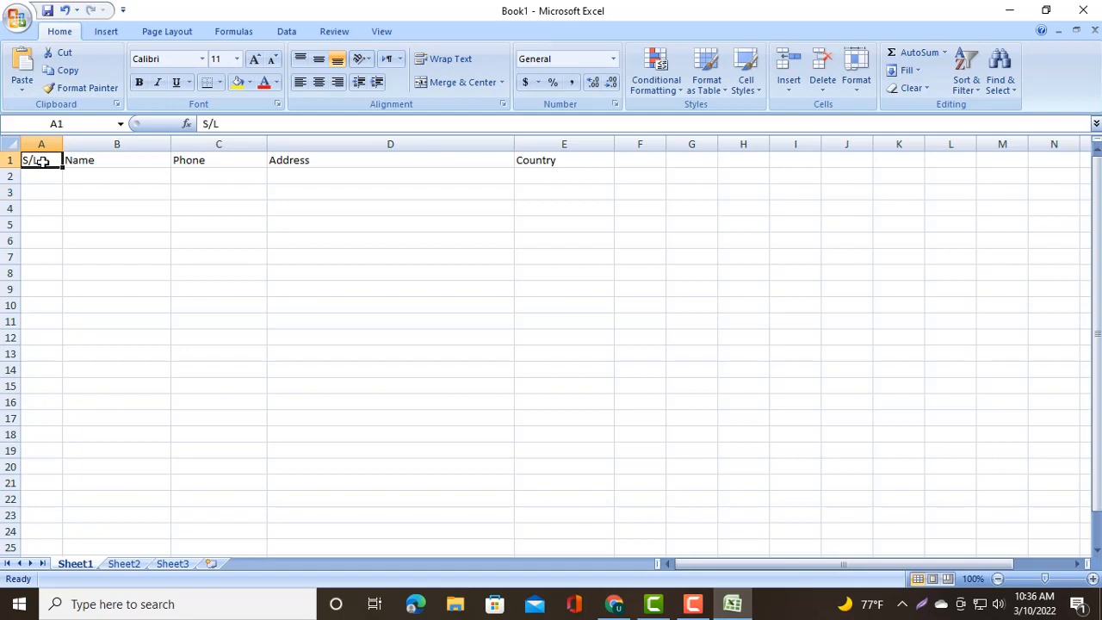
click(67, 53)
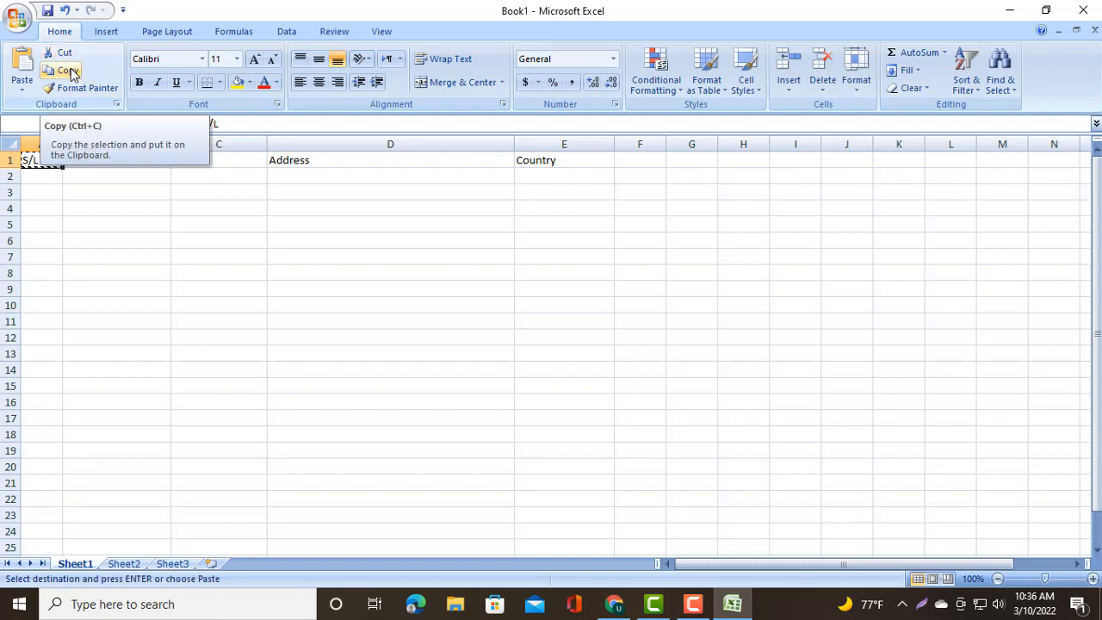
click(76, 74)
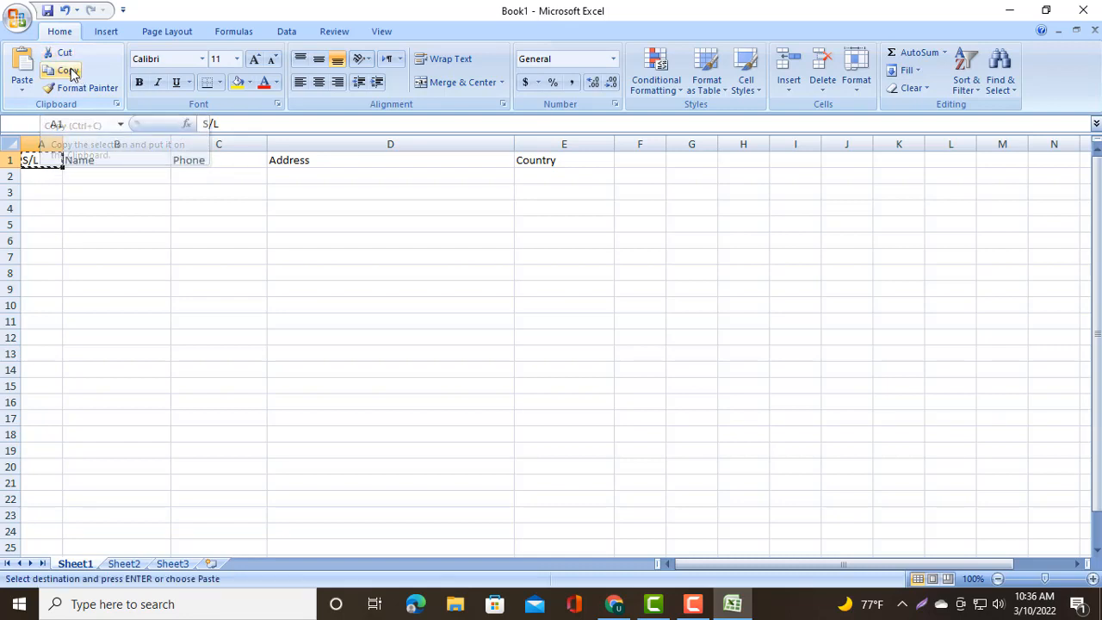
click(98, 180)
click(42, 164)
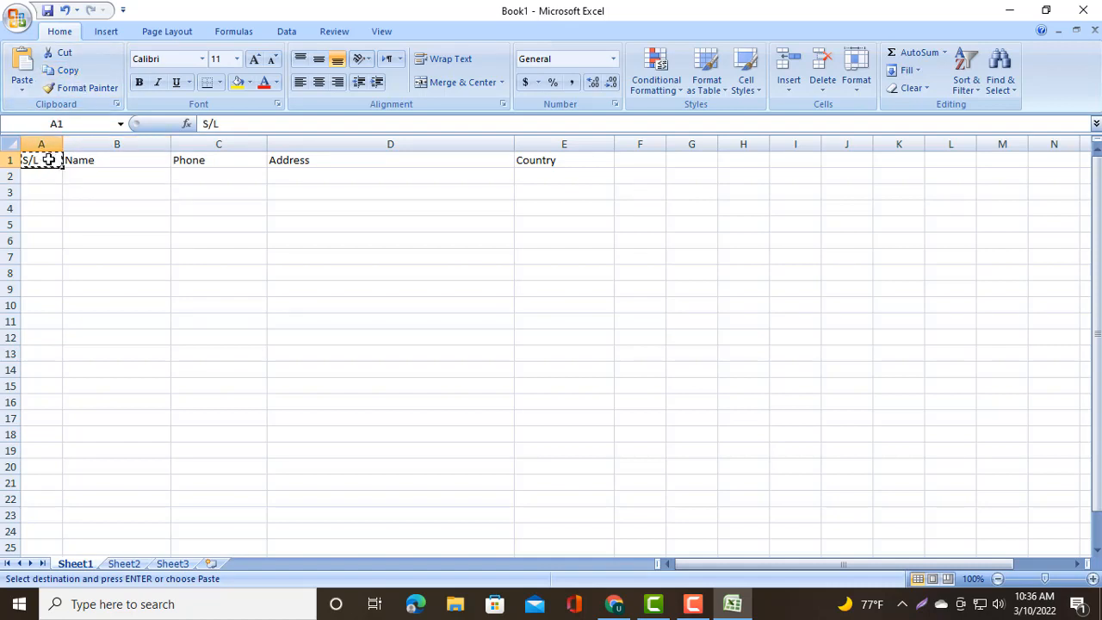
double_click(49, 160)
right_click(49, 160)
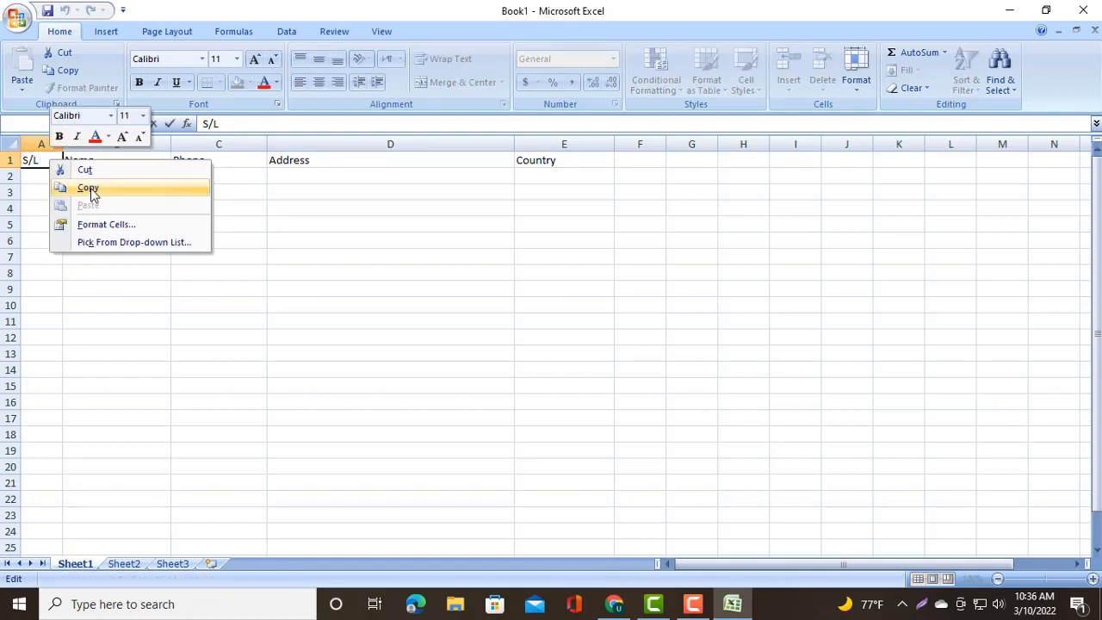
click(43, 177)
click(43, 178)
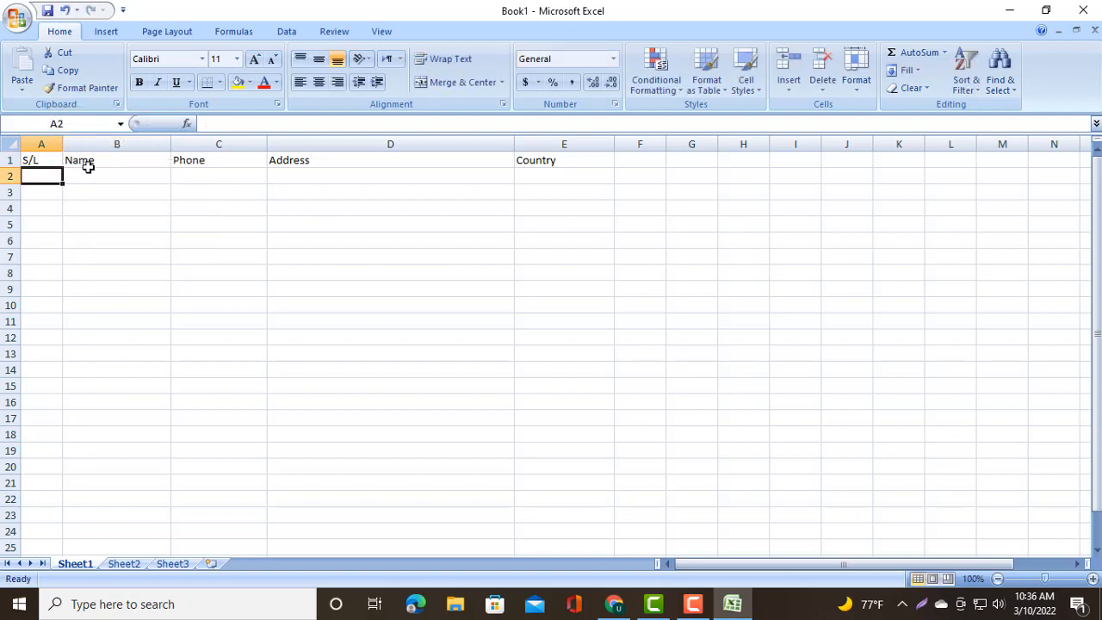
- Center the S/L and Name headers in cells A1 and B1
click(94, 162)
click(132, 188)
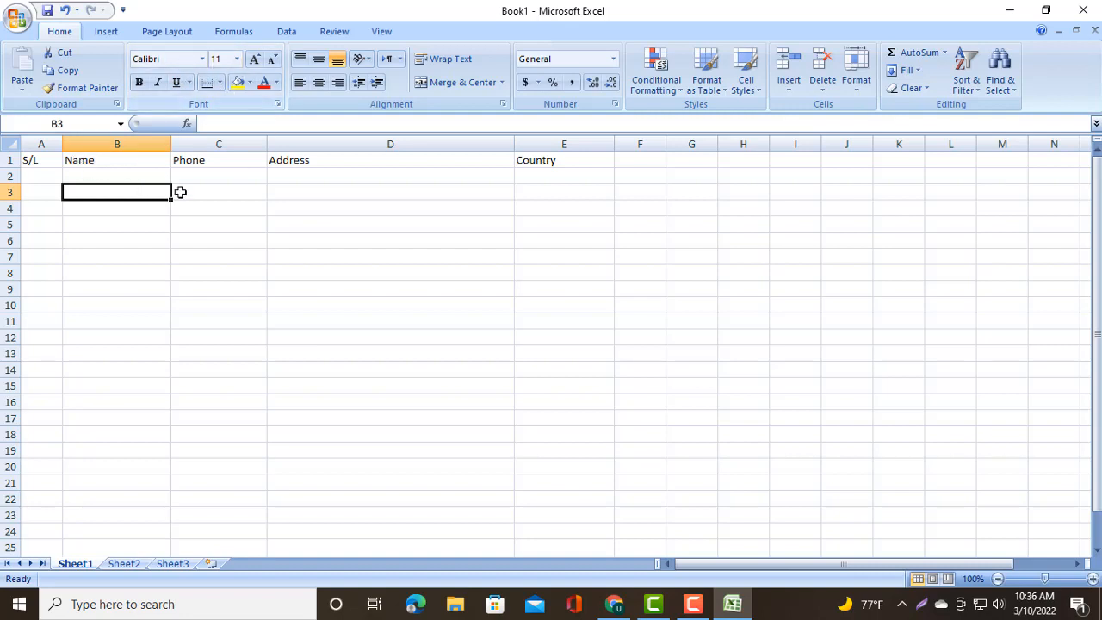
click(49, 162)
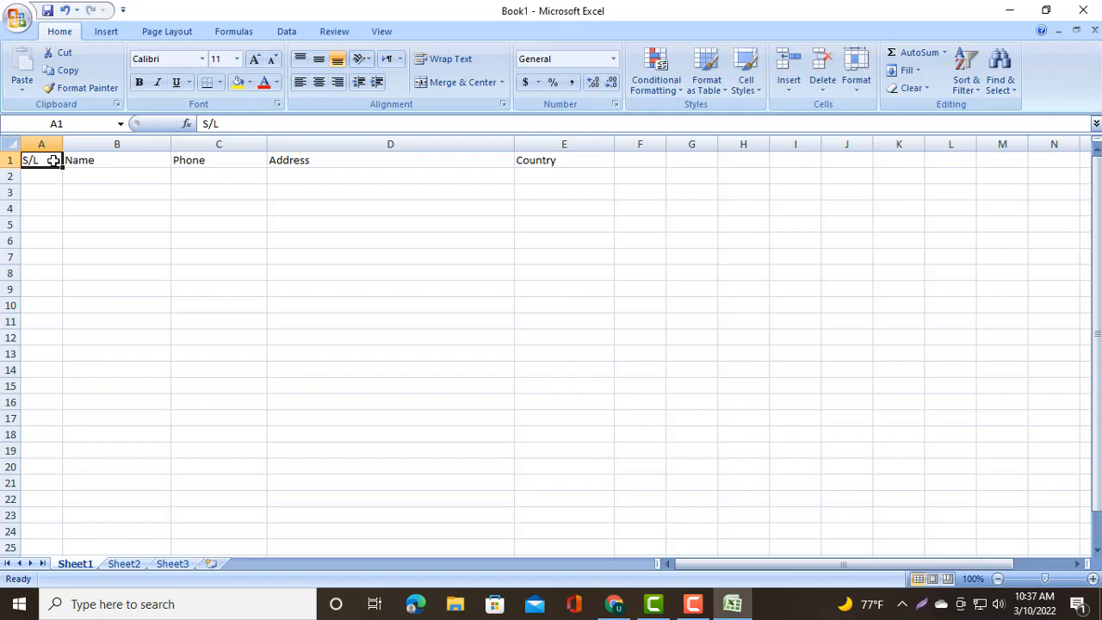
click(316, 87)
click(109, 165)
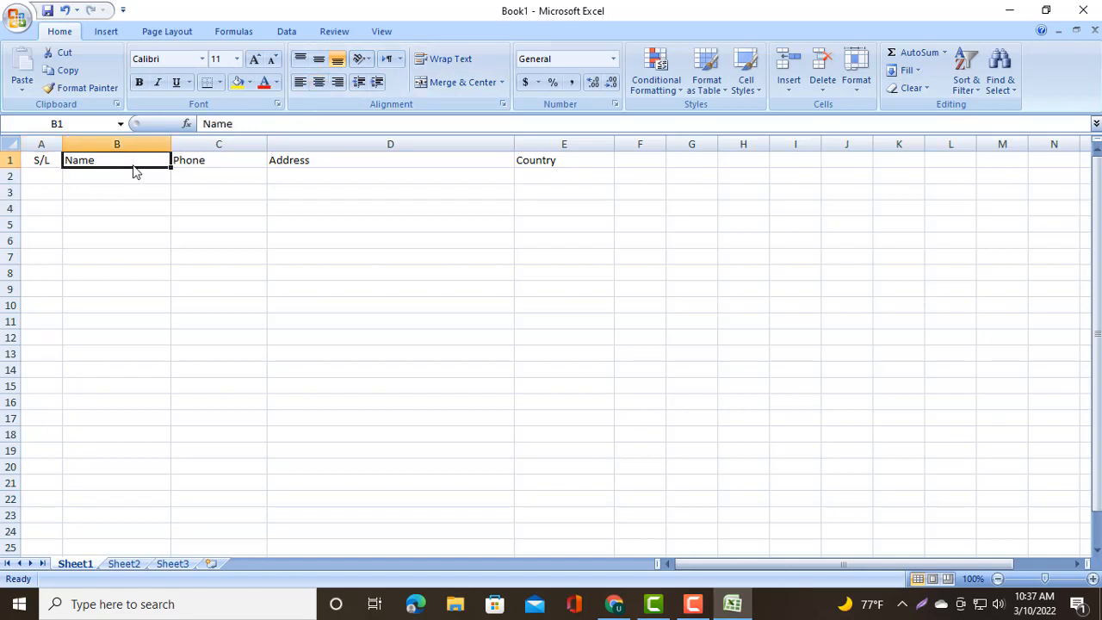
click(319, 84)
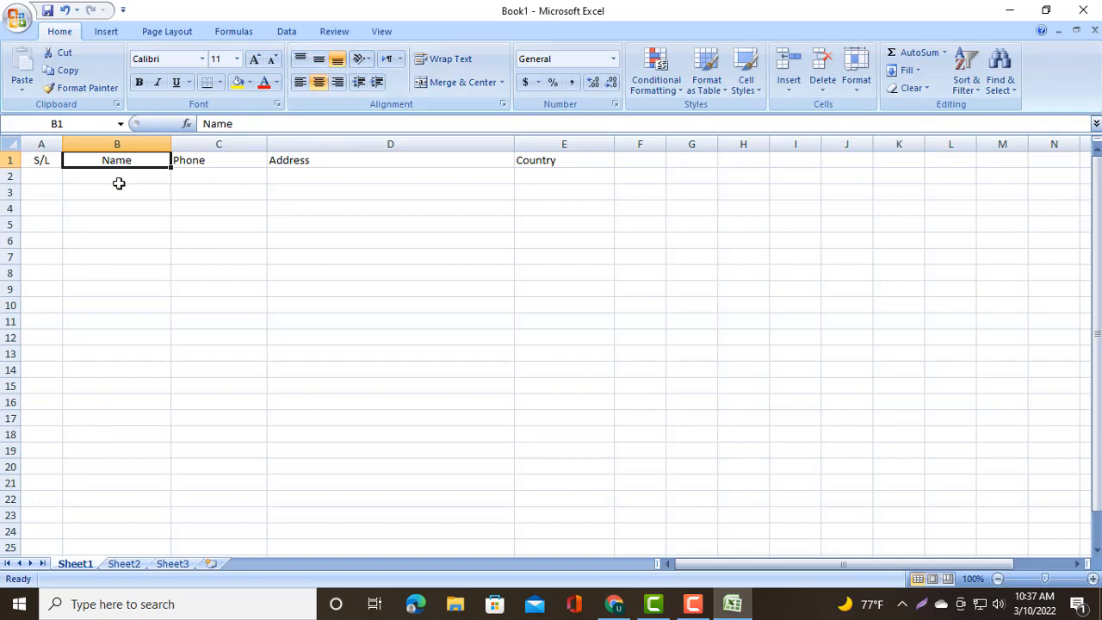
click(318, 59)
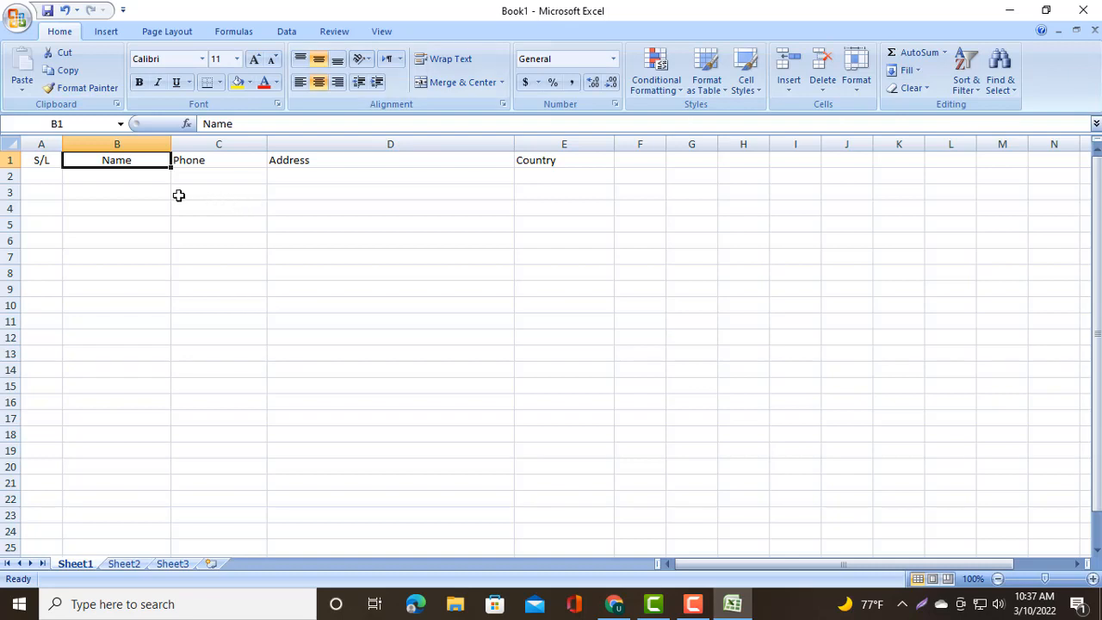
- Center the Phone and Address headers in cells C1 and D1
click(213, 160)
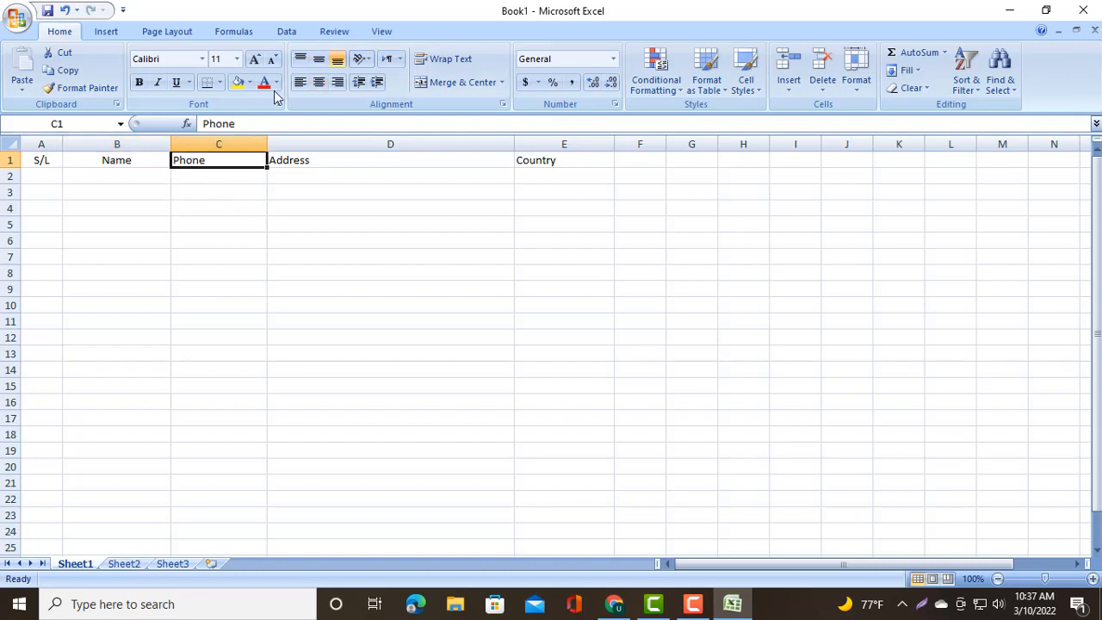
click(318, 81)
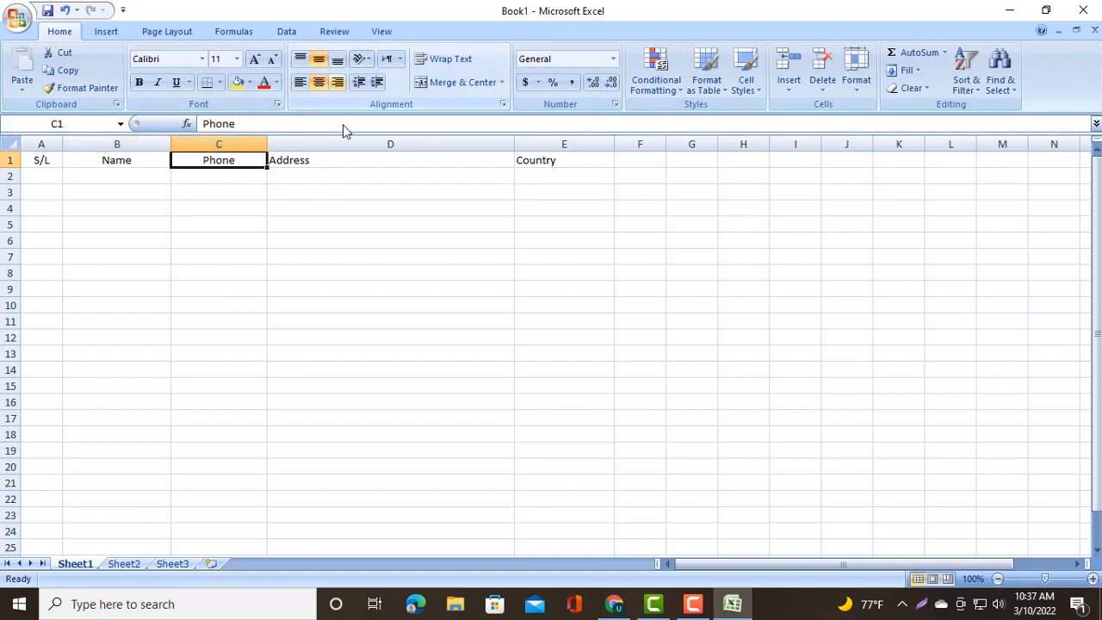
click(301, 163)
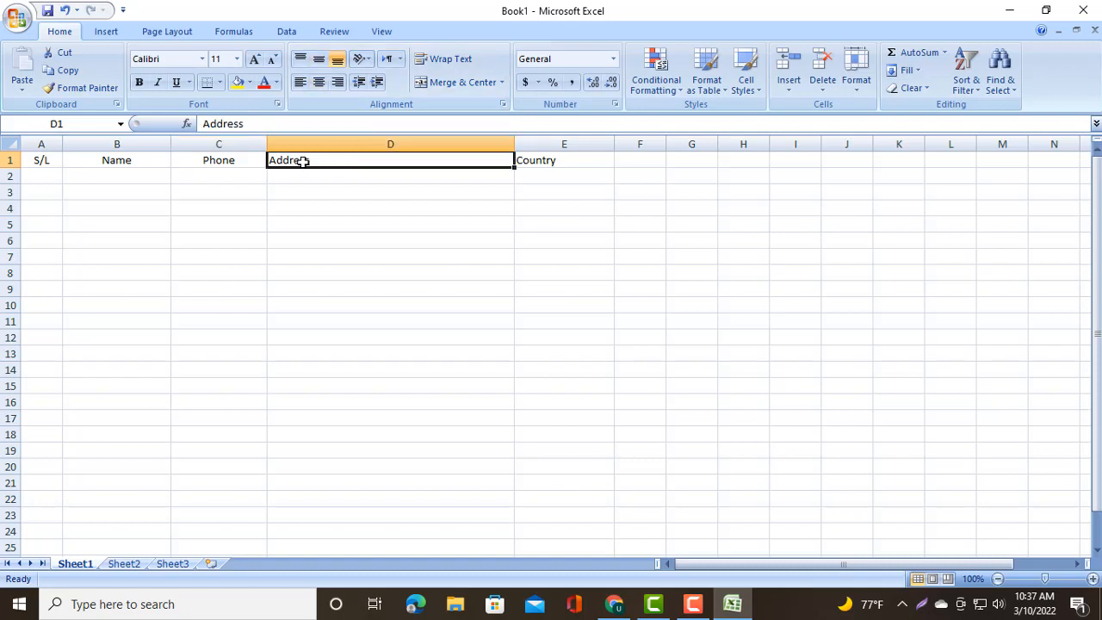
click(318, 82)
click(318, 58)
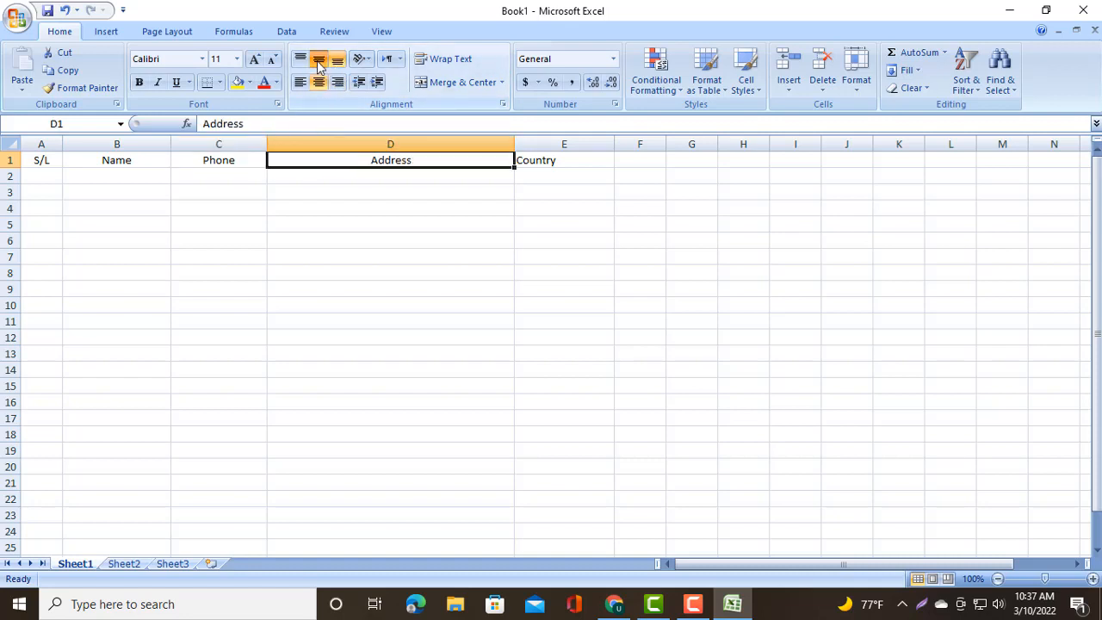
click(329, 181)
click(63, 180)
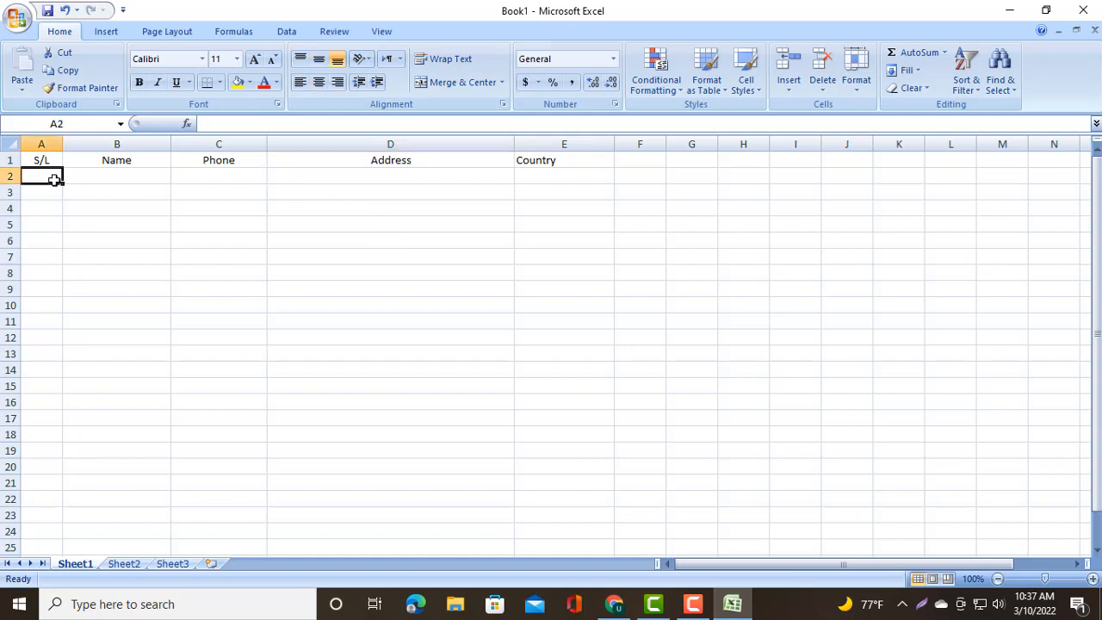
click(92, 177)
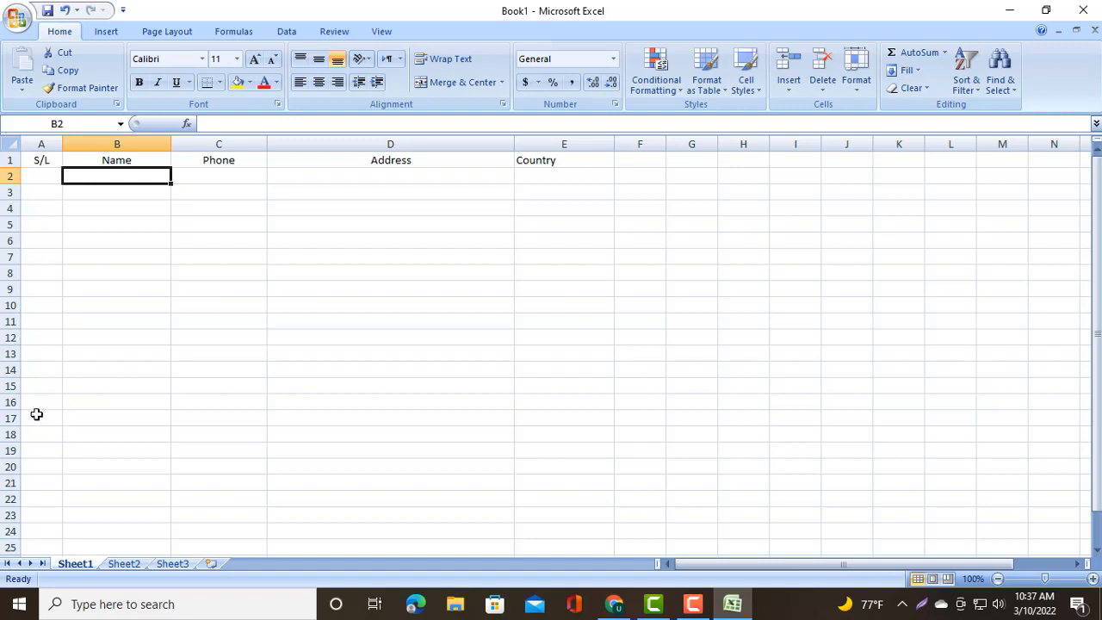
click(52, 145)
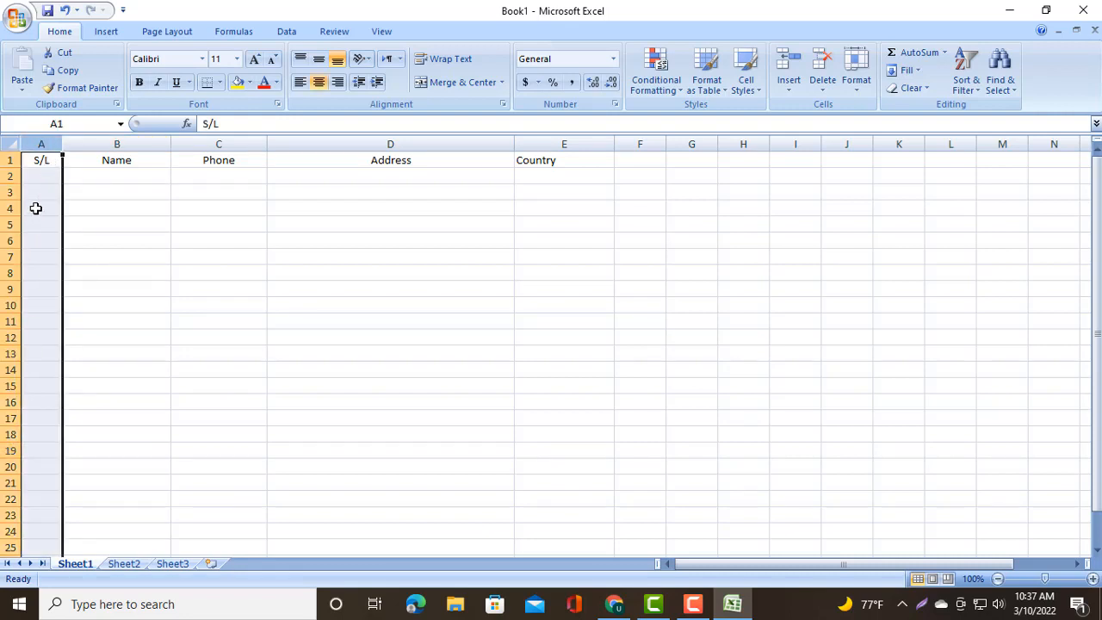
click(250, 83)
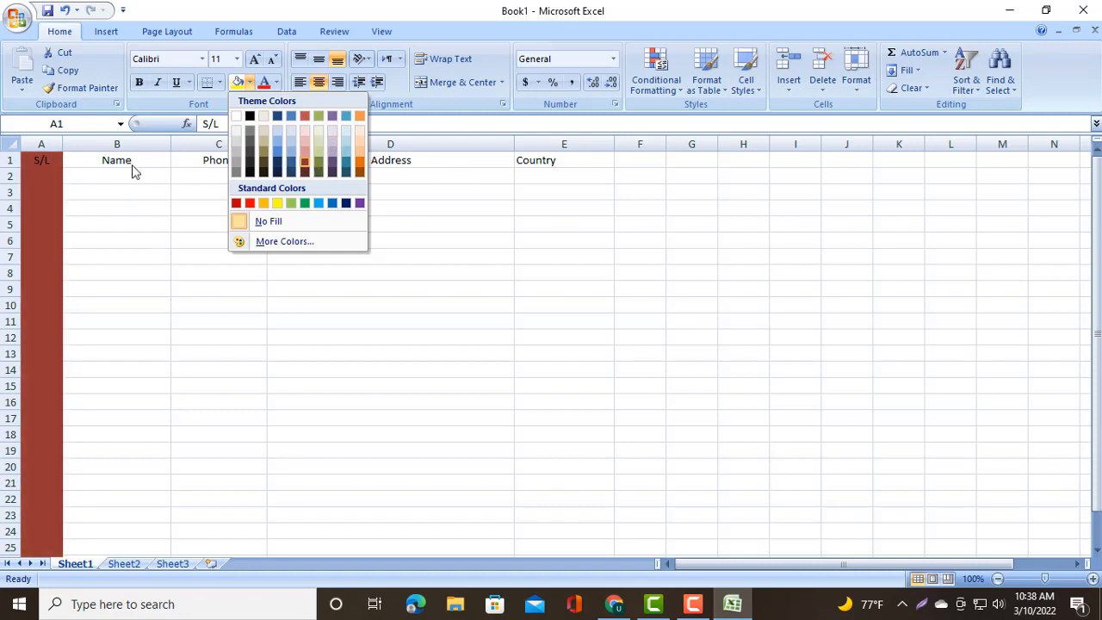
click(77, 178)
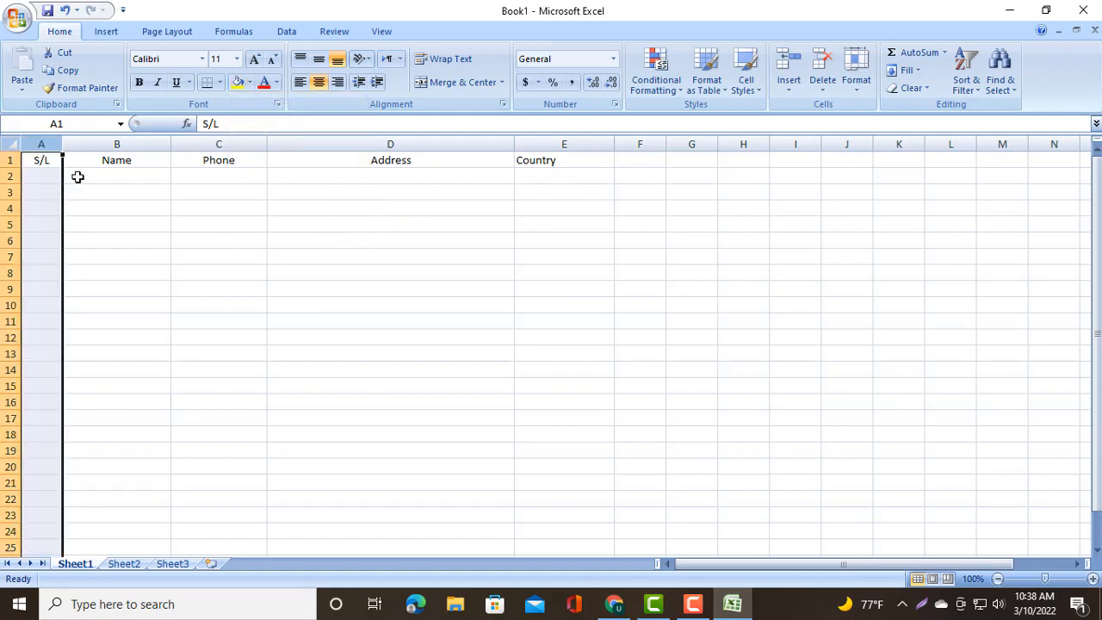
click(78, 177)
click(49, 177)
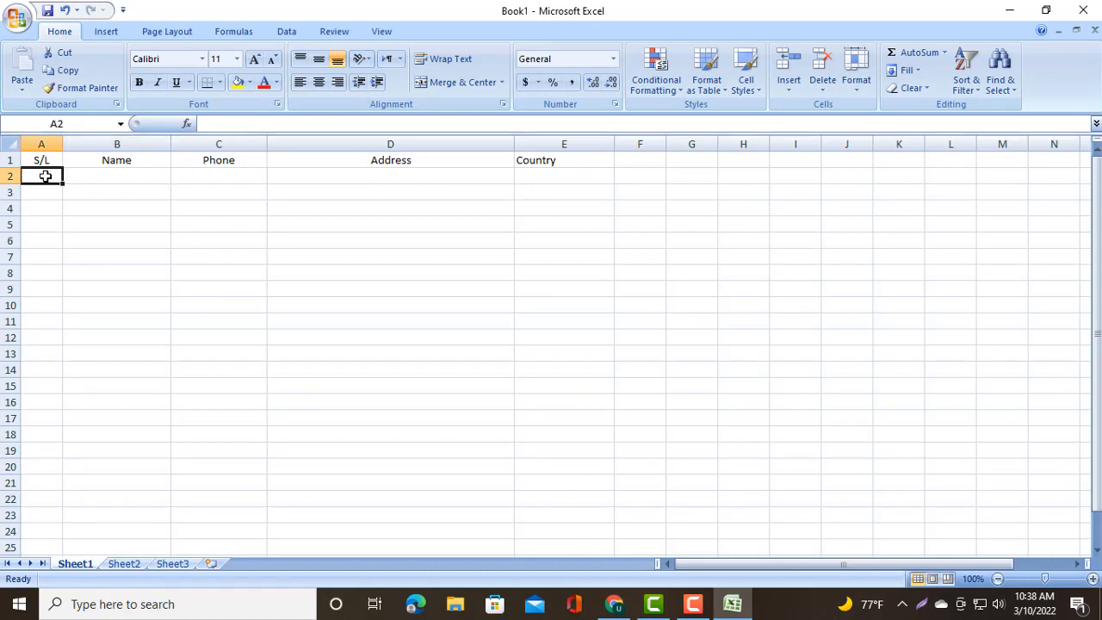
click(249, 84)
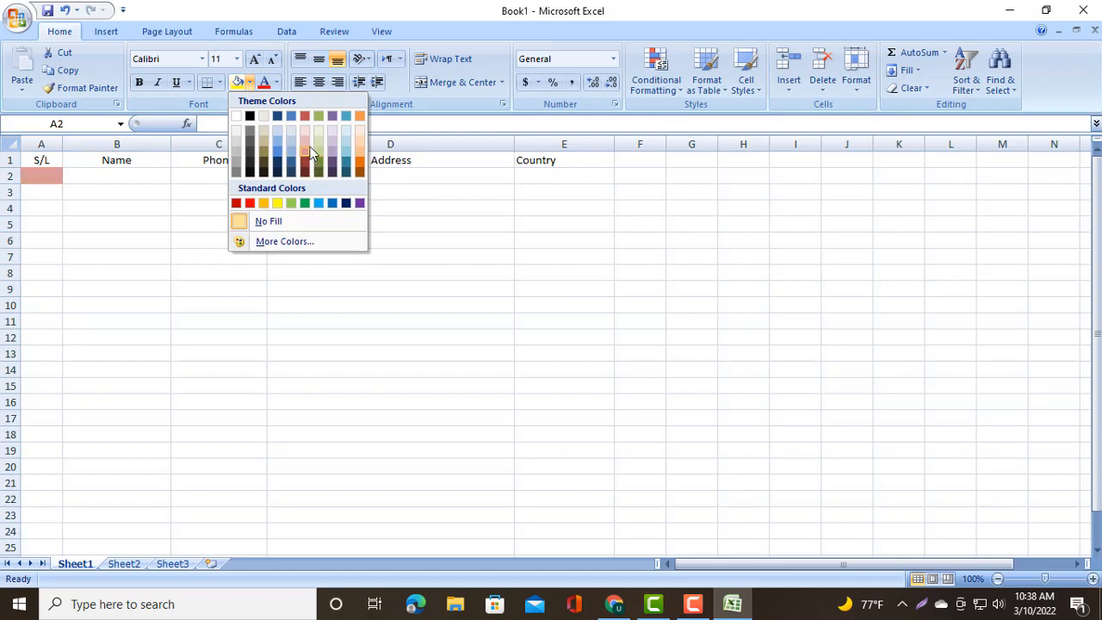
click(107, 169)
- Enter the serial number 01 in cell A2
double_click(51, 176)
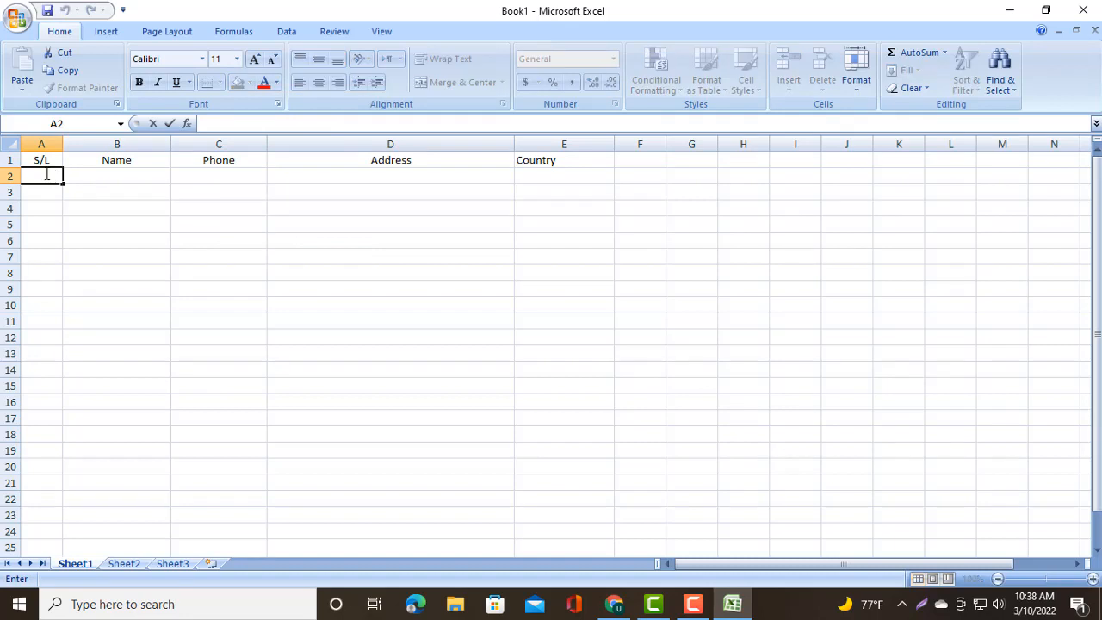
text(Alim)
key(BackSpace)
key(BackSpace)
text(01)
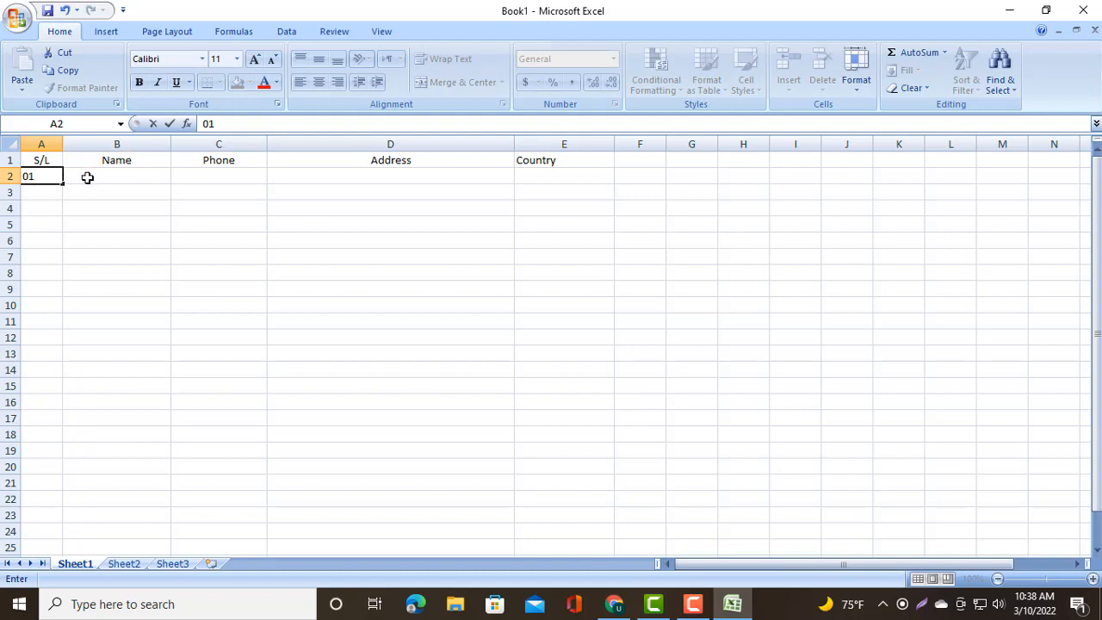
- Enter the first contact's name in cell B2 under the Name header
click(123, 177)
double_click(123, 177)
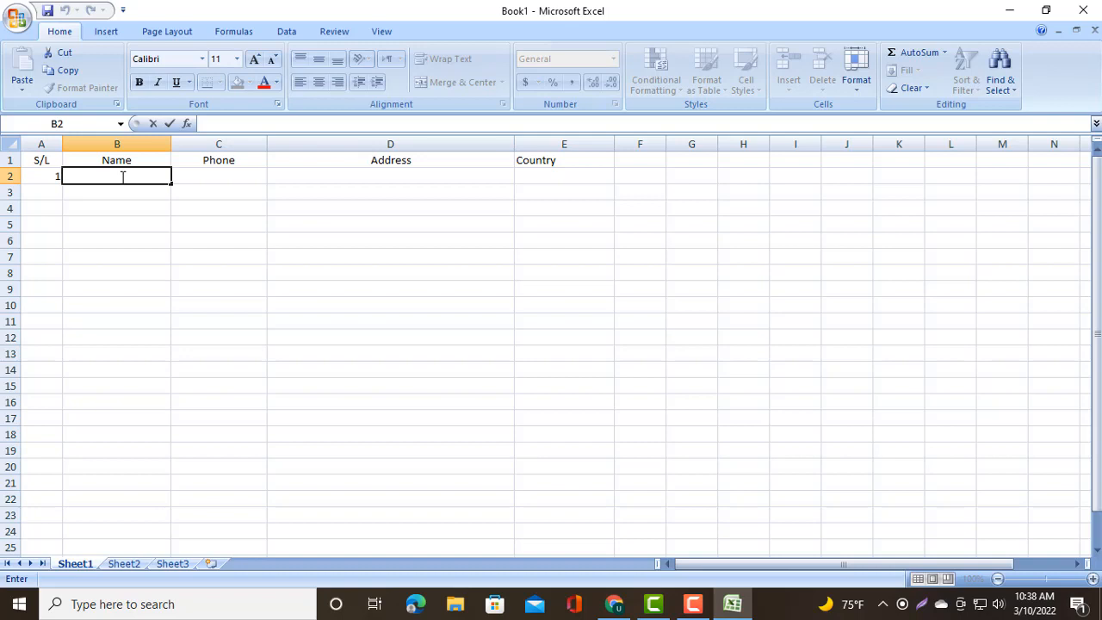
text(Alo)
key(BackSpace)
text(im)
click(219, 179)
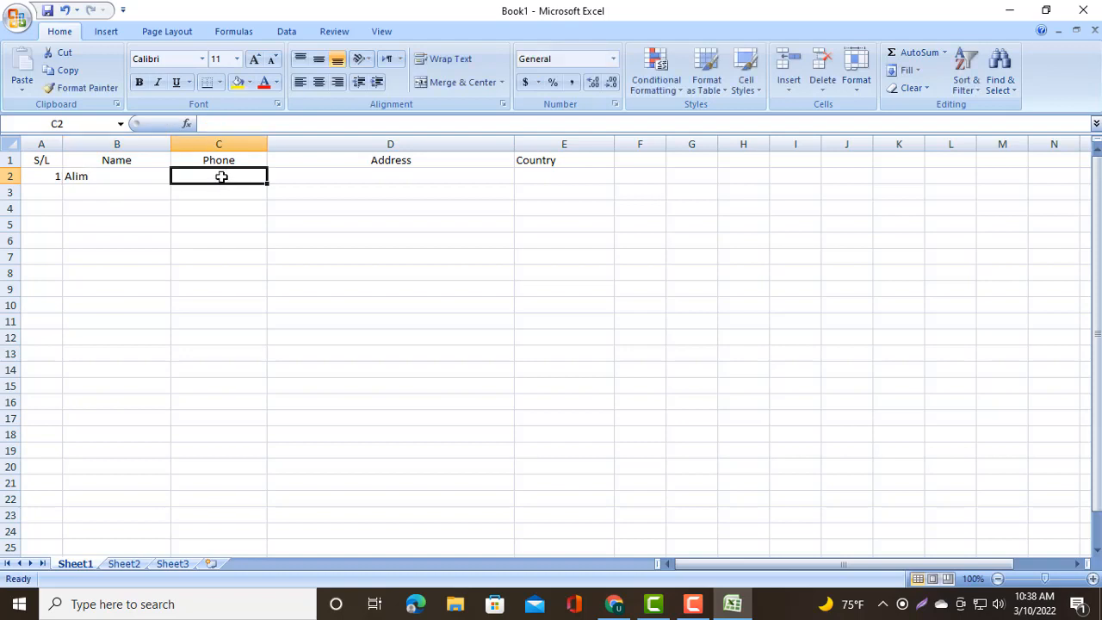
- Enter the contact's phone number in cell C2 under the Phone header
double_click(222, 177)
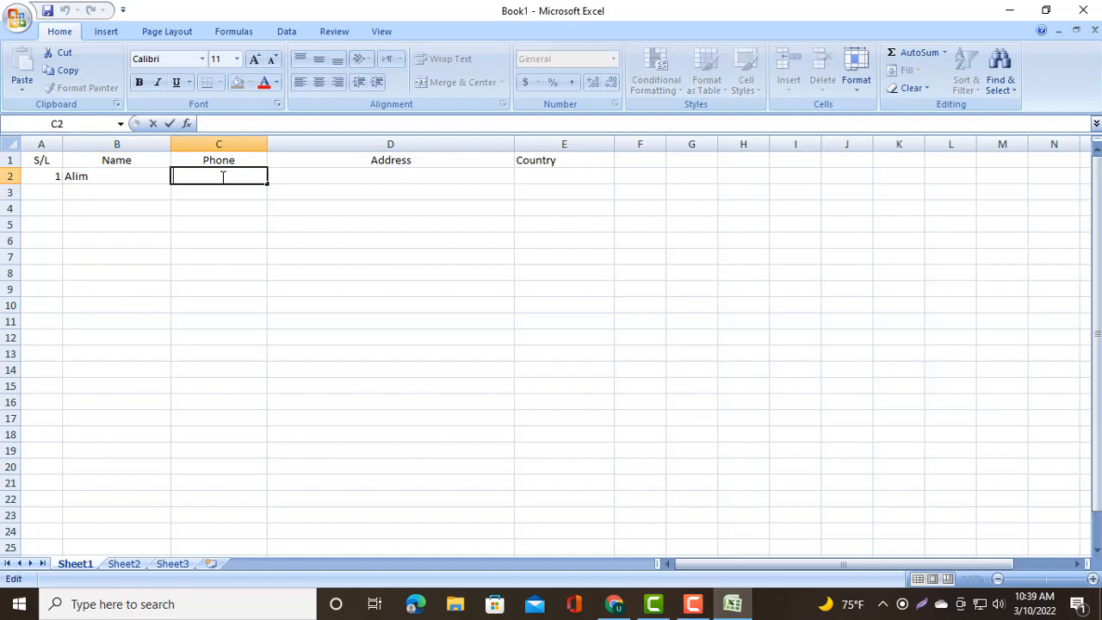
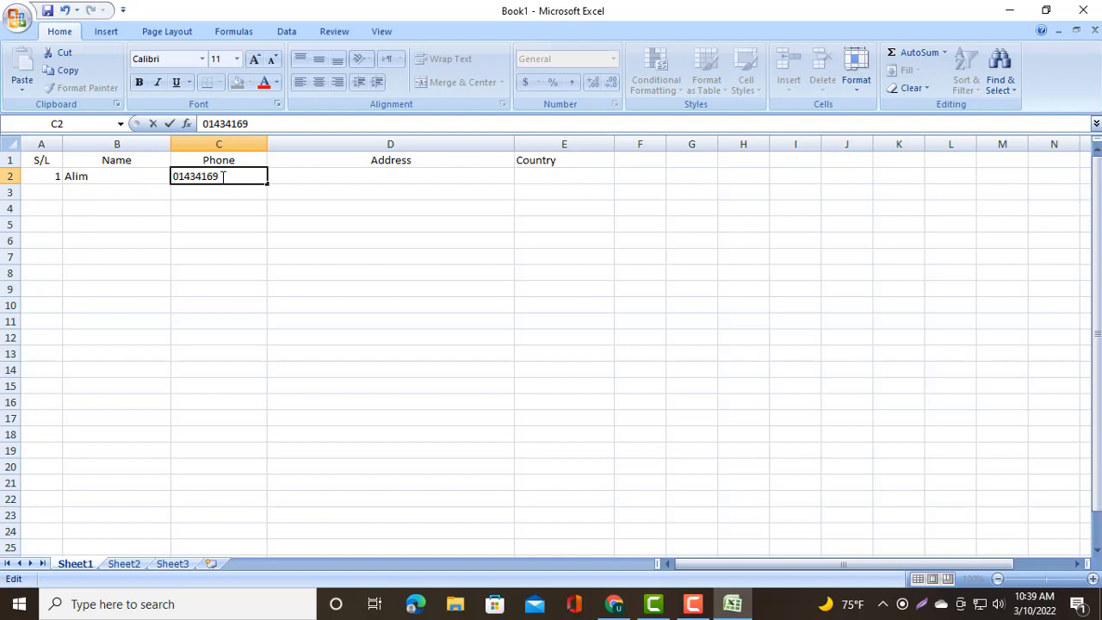
click(348, 181)
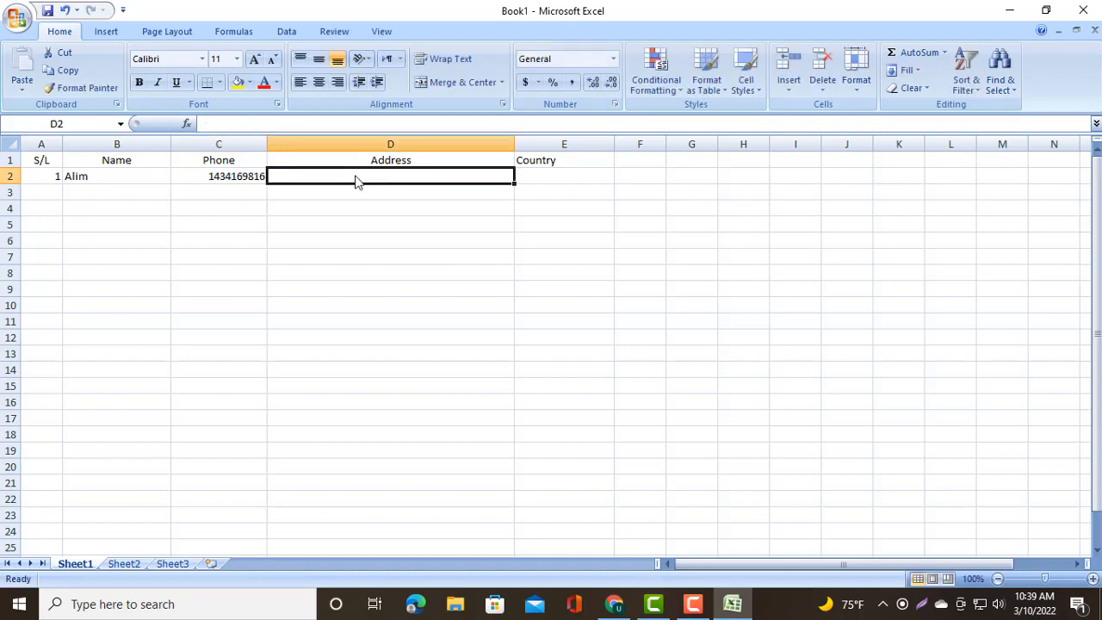
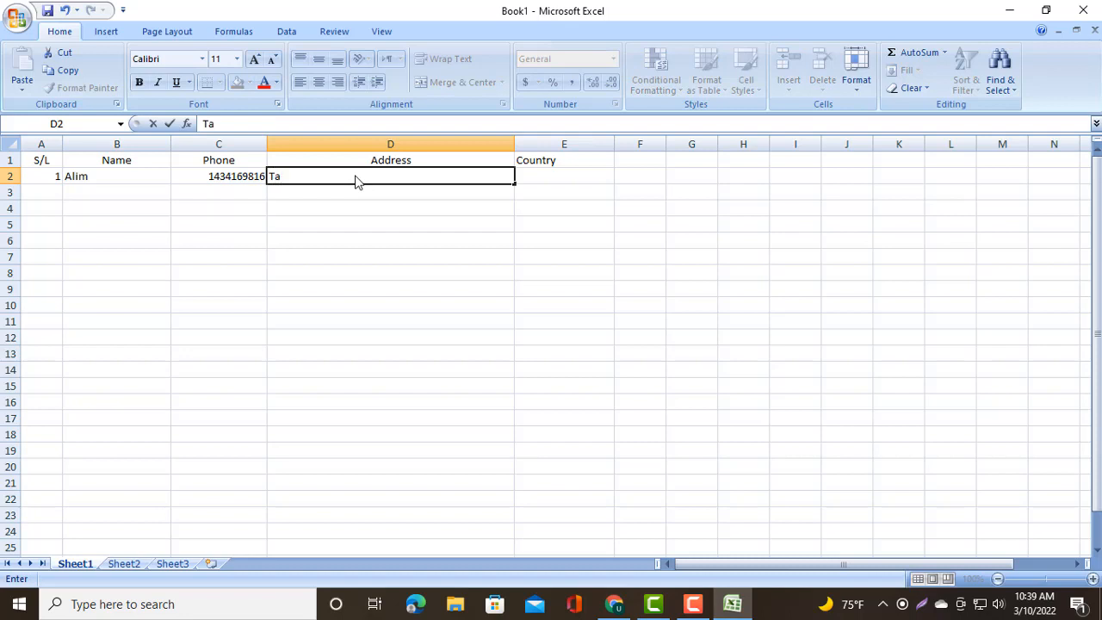
- Enter the contact's full postal address in cell D2, correcting typos in the country part
key(BackSpace)
key(BackSpace)
key(BackSpace)
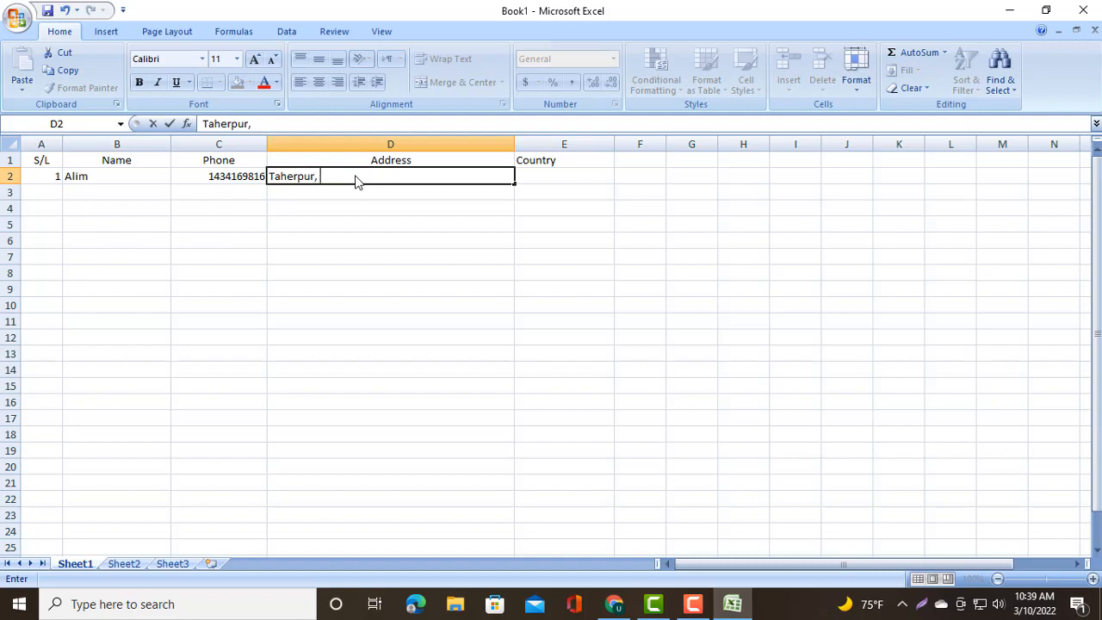
key(BackSpace)
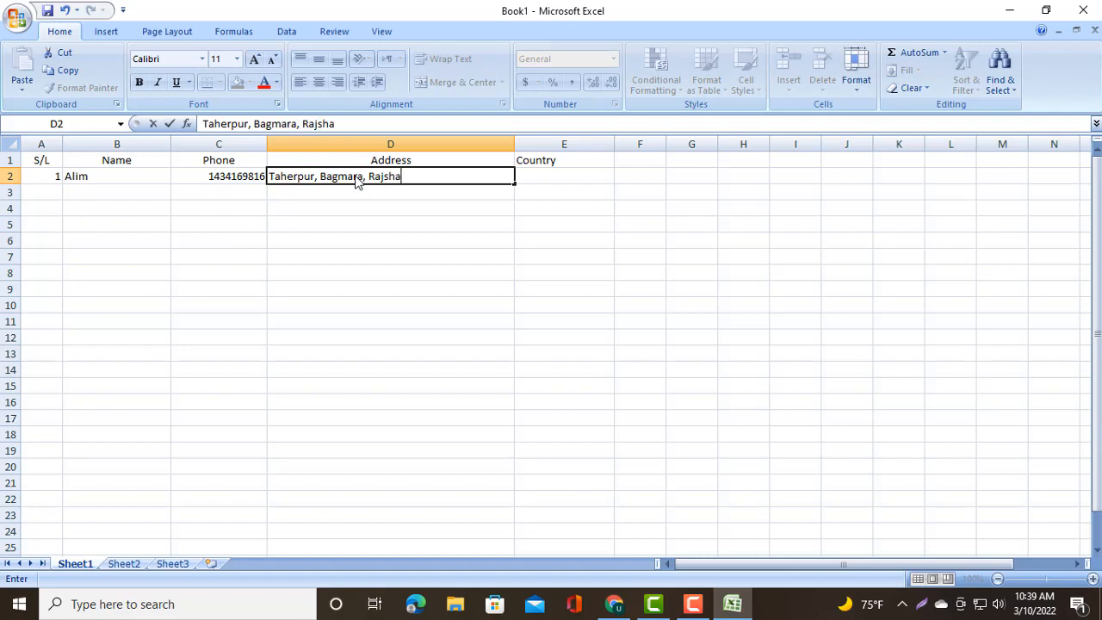
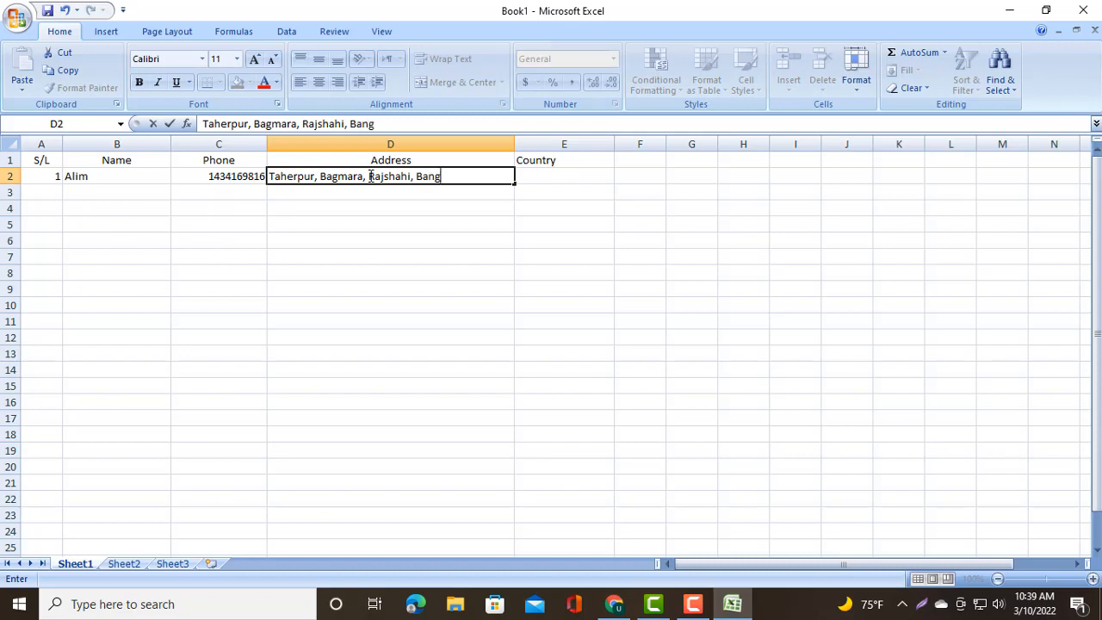
click(472, 176)
key(BackSpace)
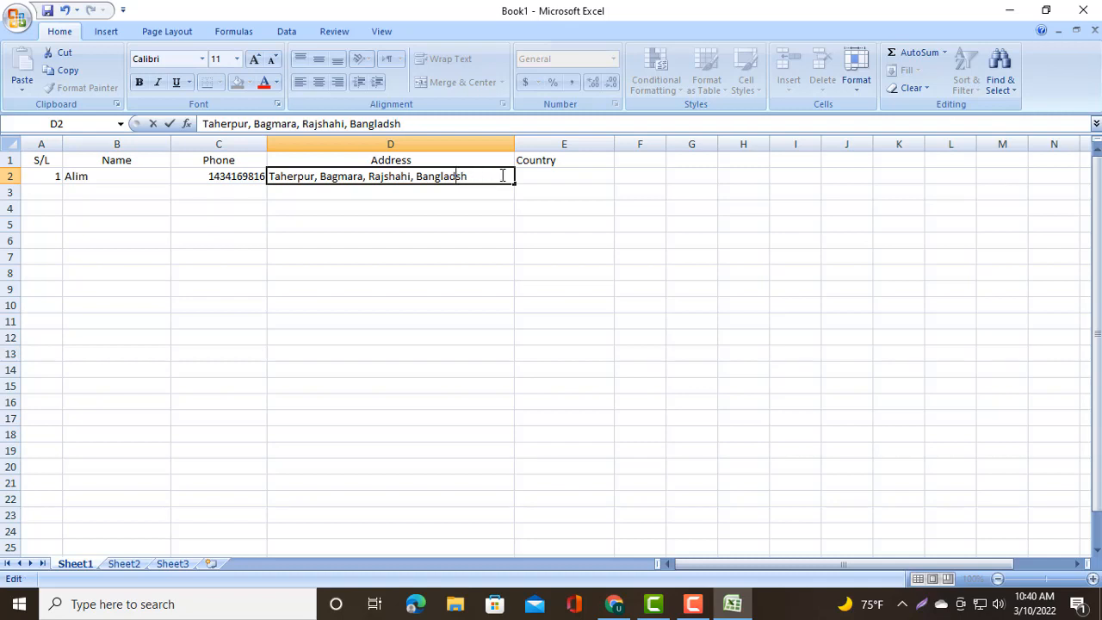
text(e)
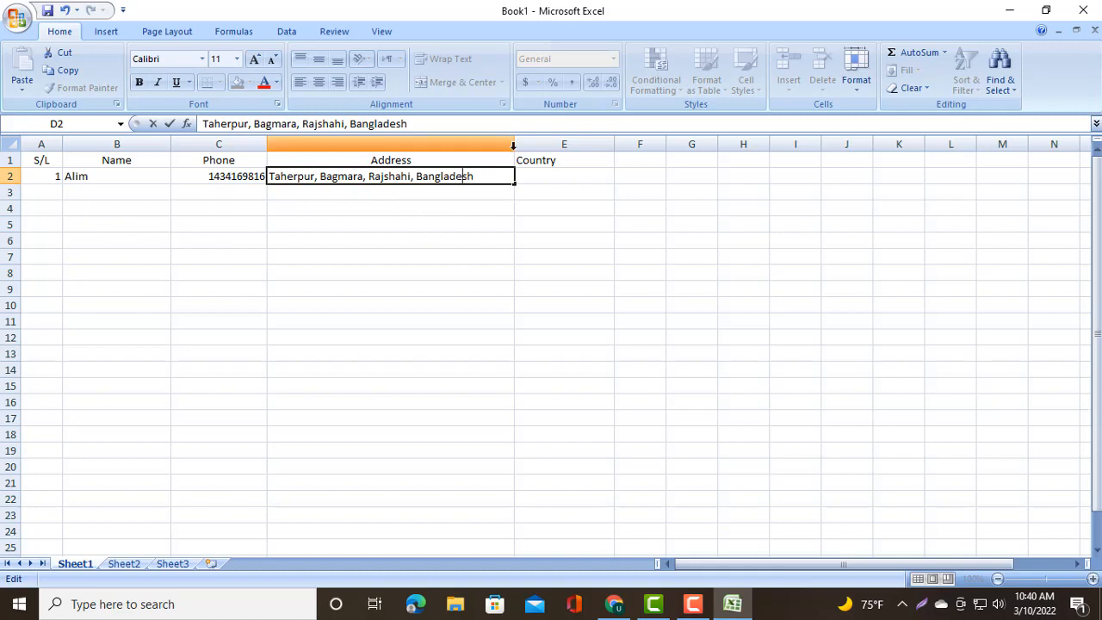
click(220, 192)
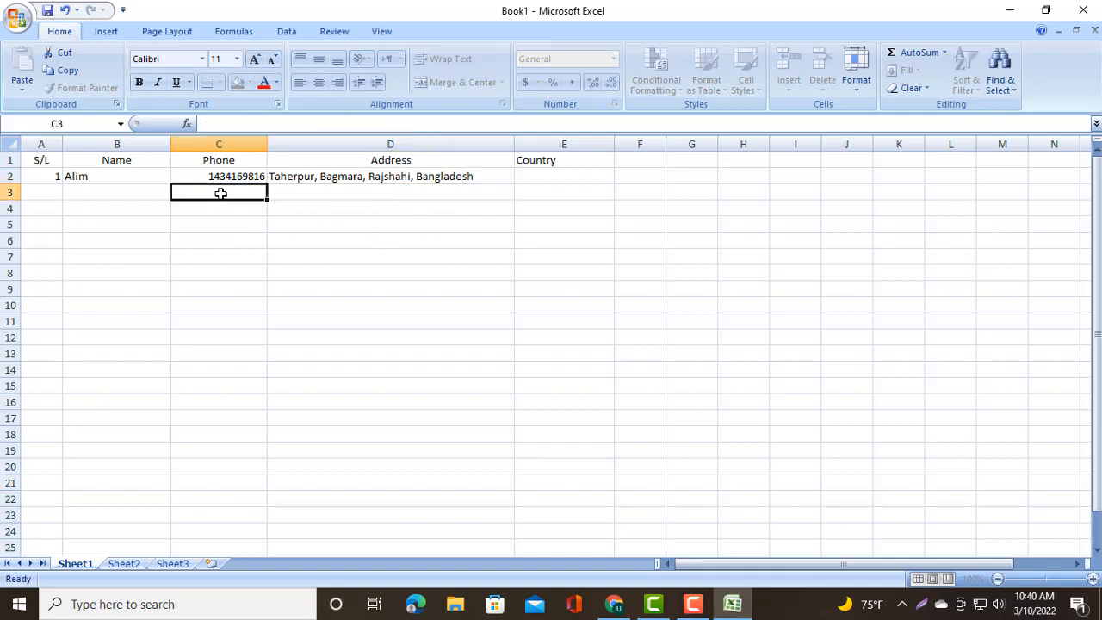
- Center the serial number entry in cell A2
click(135, 197)
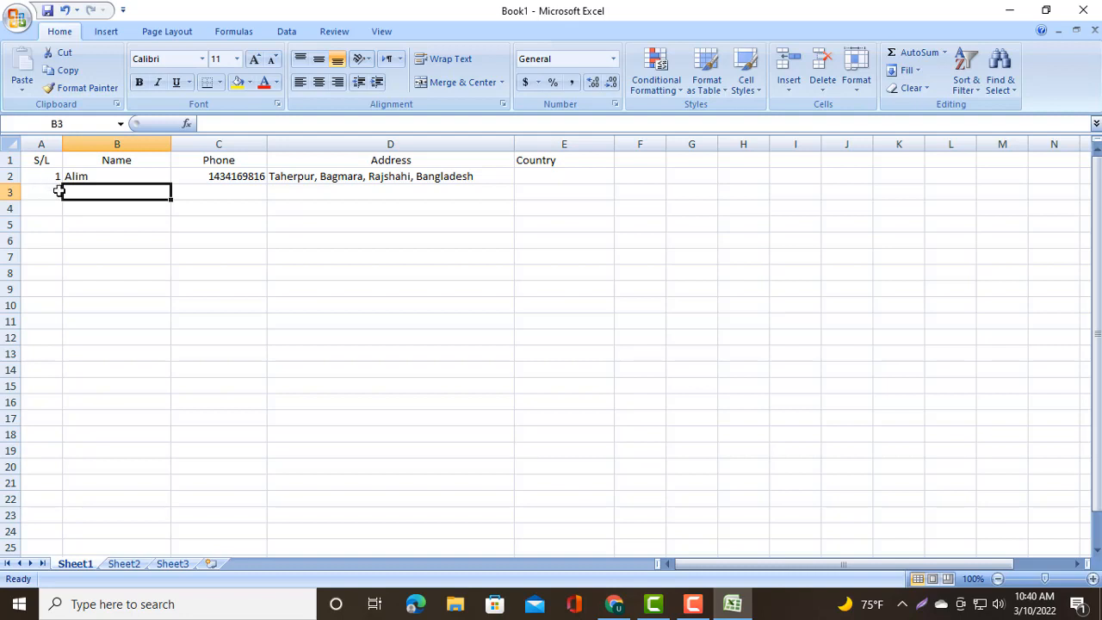
click(52, 191)
click(53, 176)
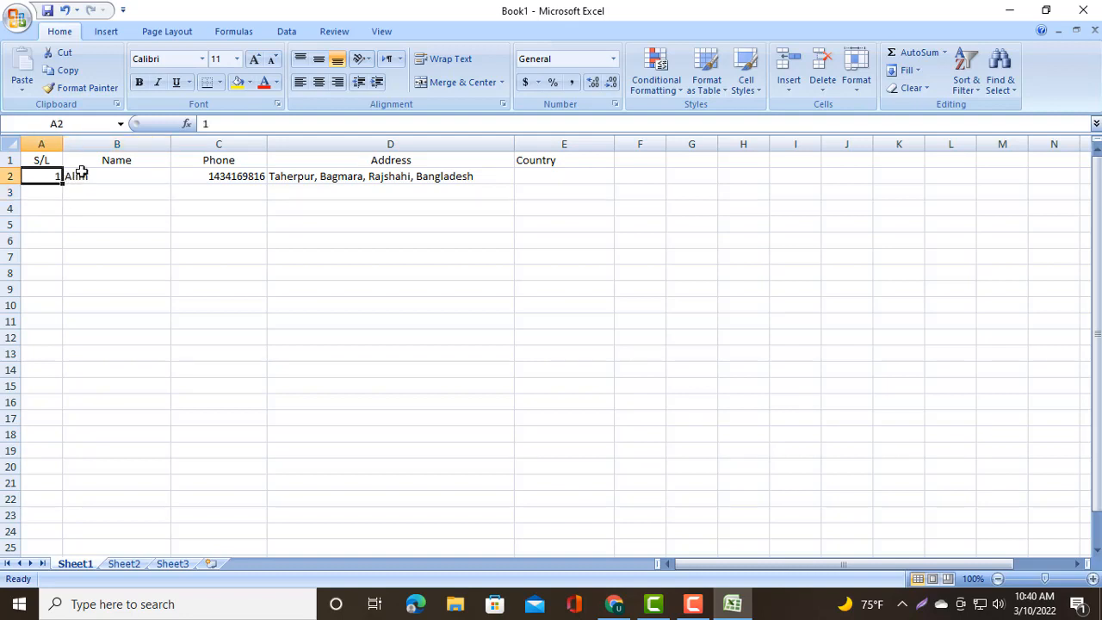
click(319, 60)
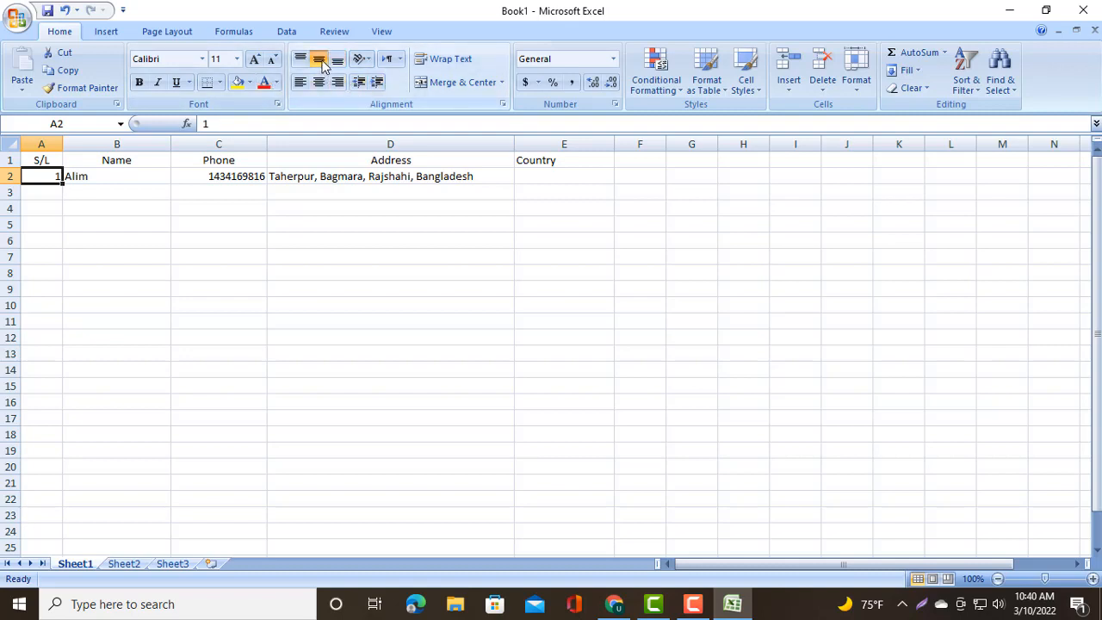
click(318, 83)
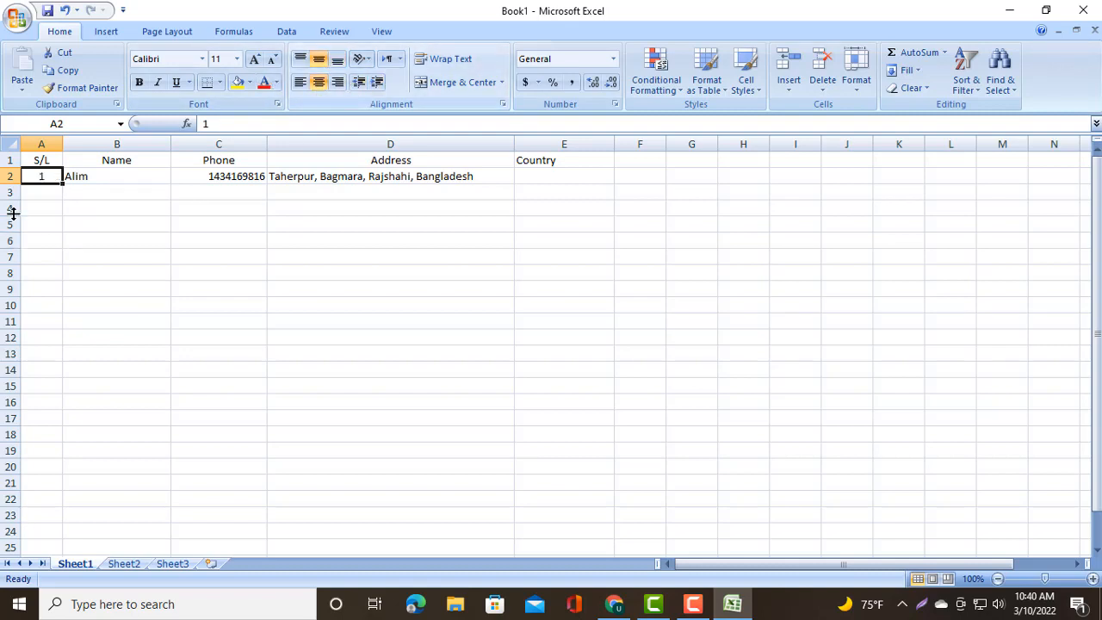
- Center the name, phone and address entries in cells B2, C2 and D2
click(101, 177)
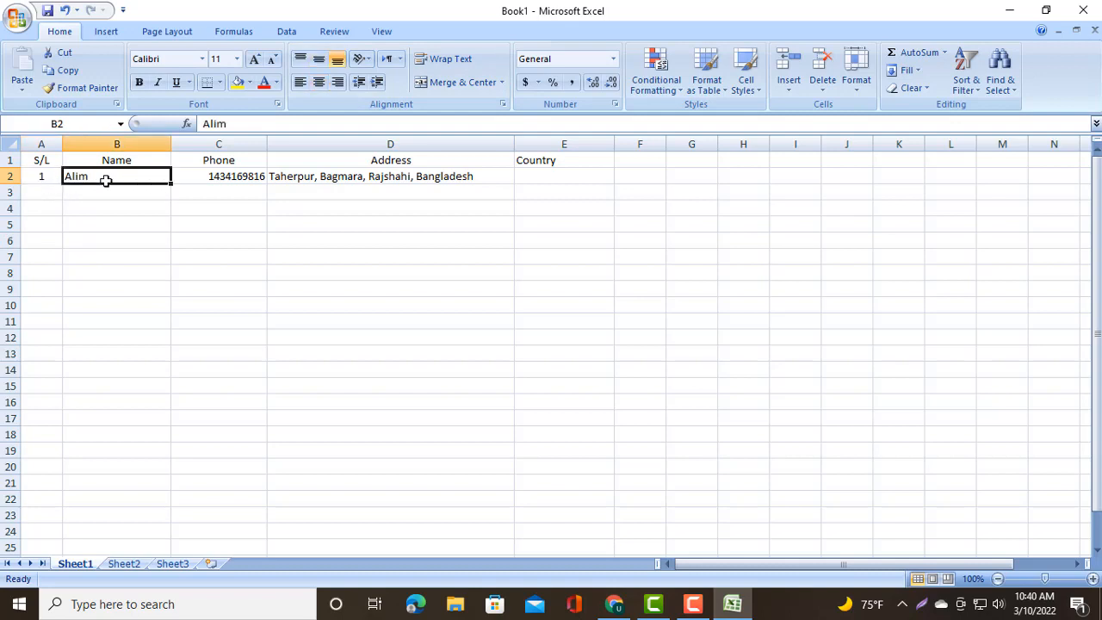
click(318, 84)
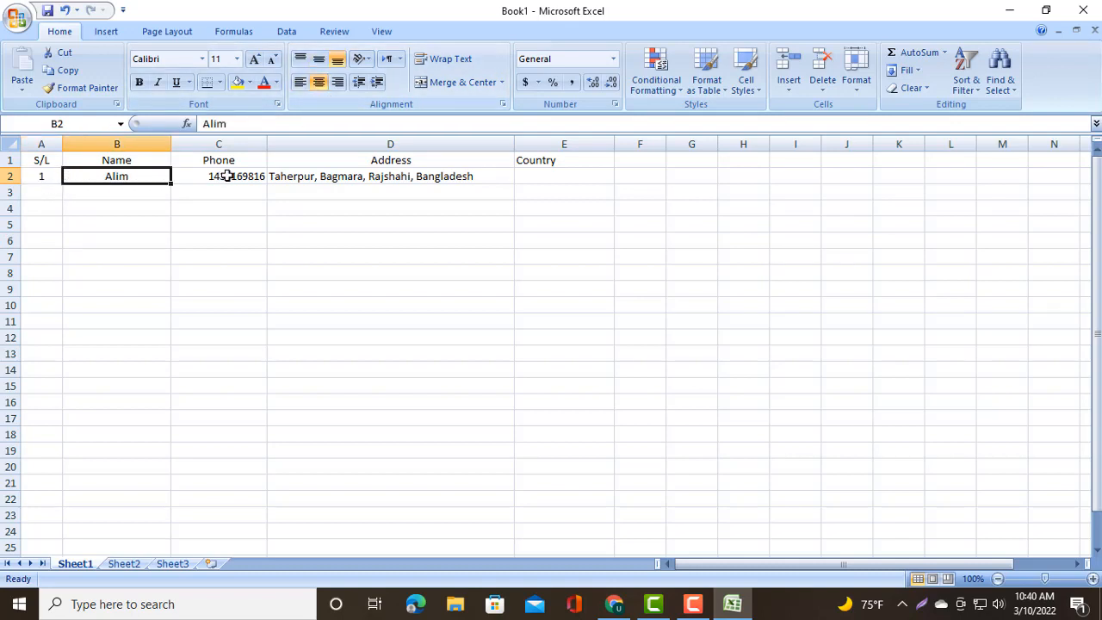
click(226, 177)
click(319, 82)
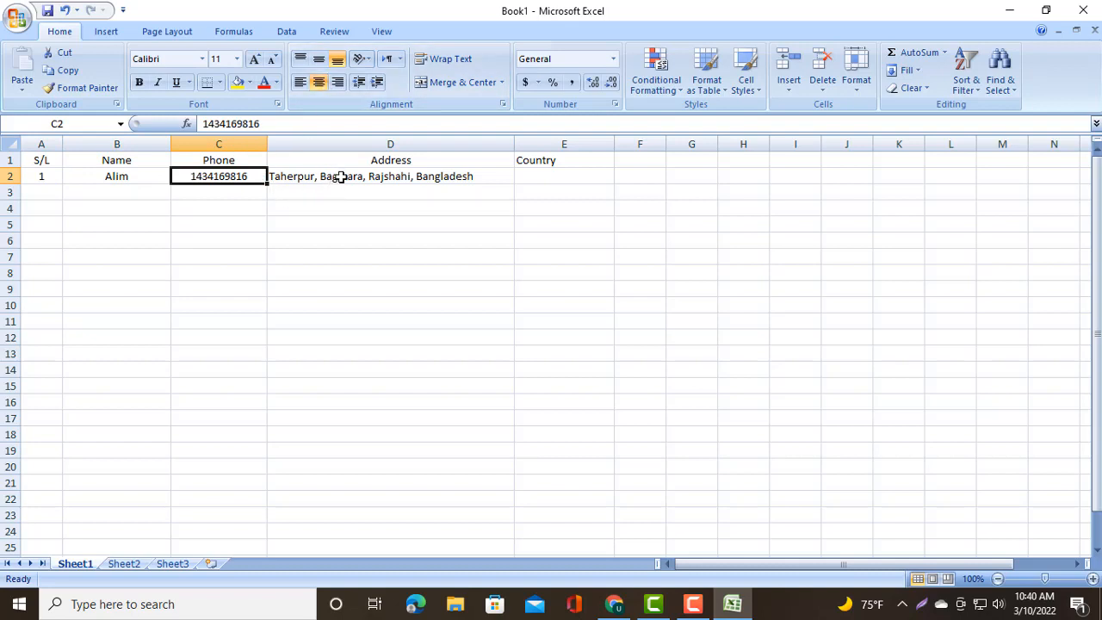
click(340, 176)
click(318, 83)
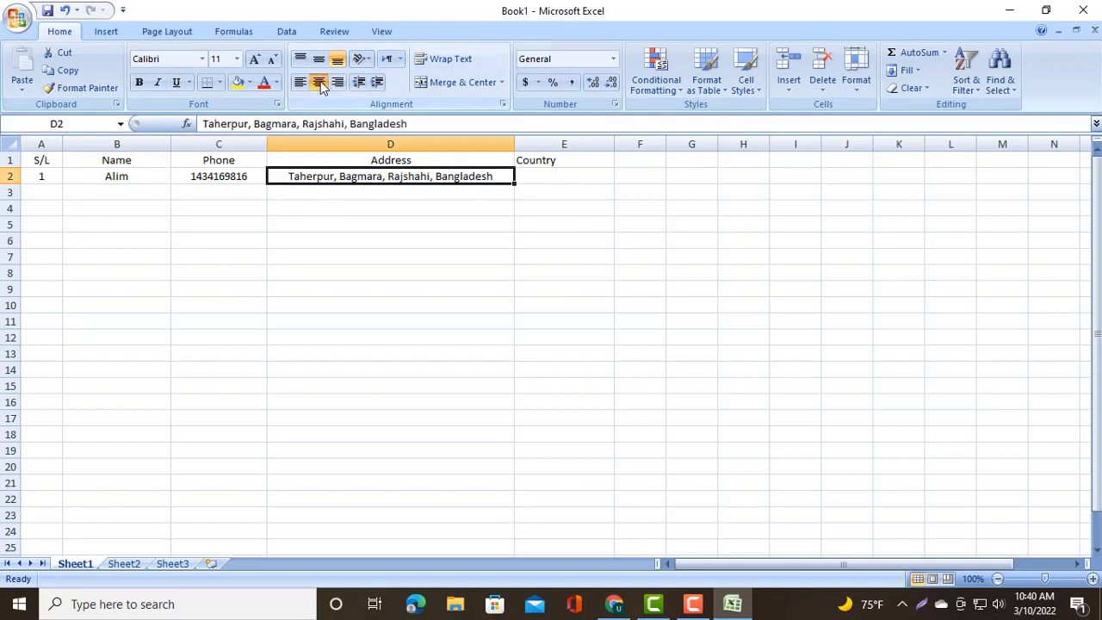
- Enter Bangladesh as the country in cell E2
double_click(544, 178)
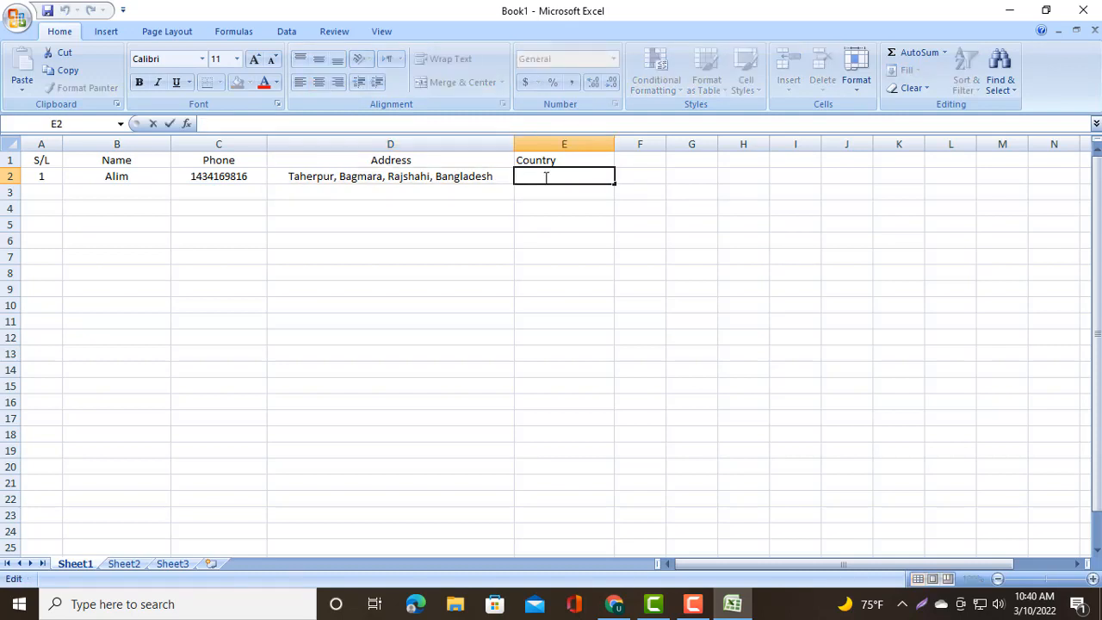
text(Bangladesg)
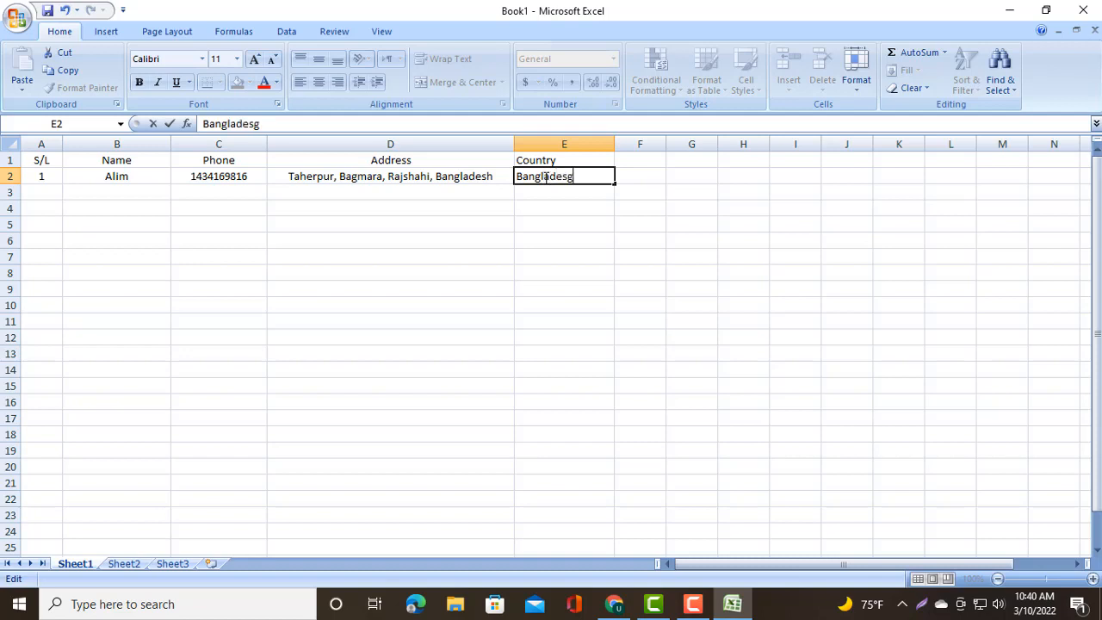
key(BackSpace)
text(h)
click(578, 200)
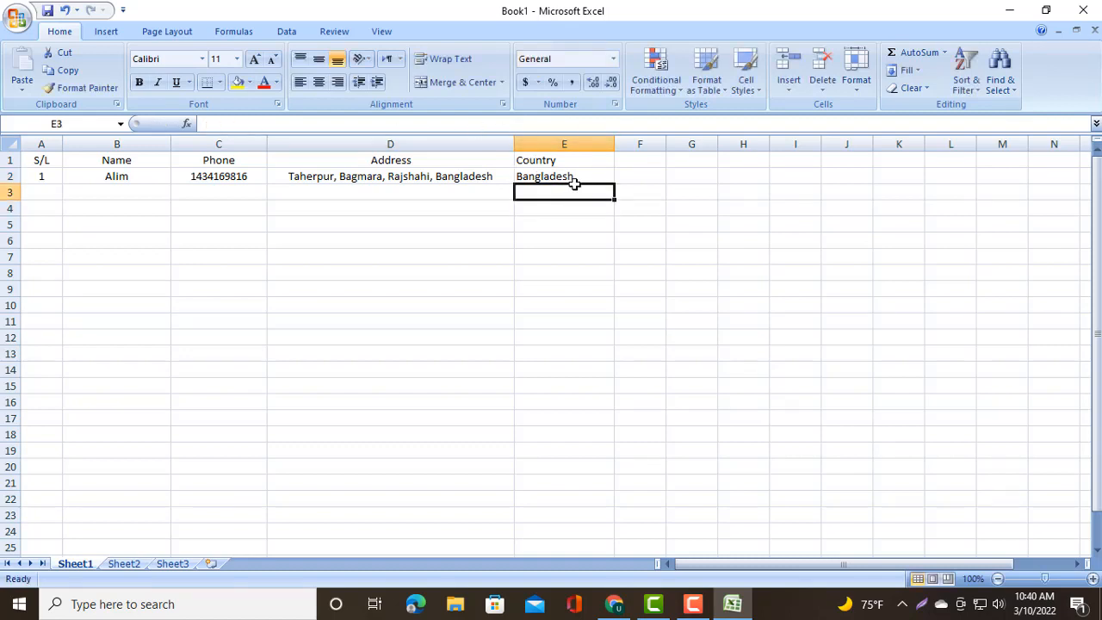
- Center the Bangladesh entry in E2 and the Country header in E1
click(573, 178)
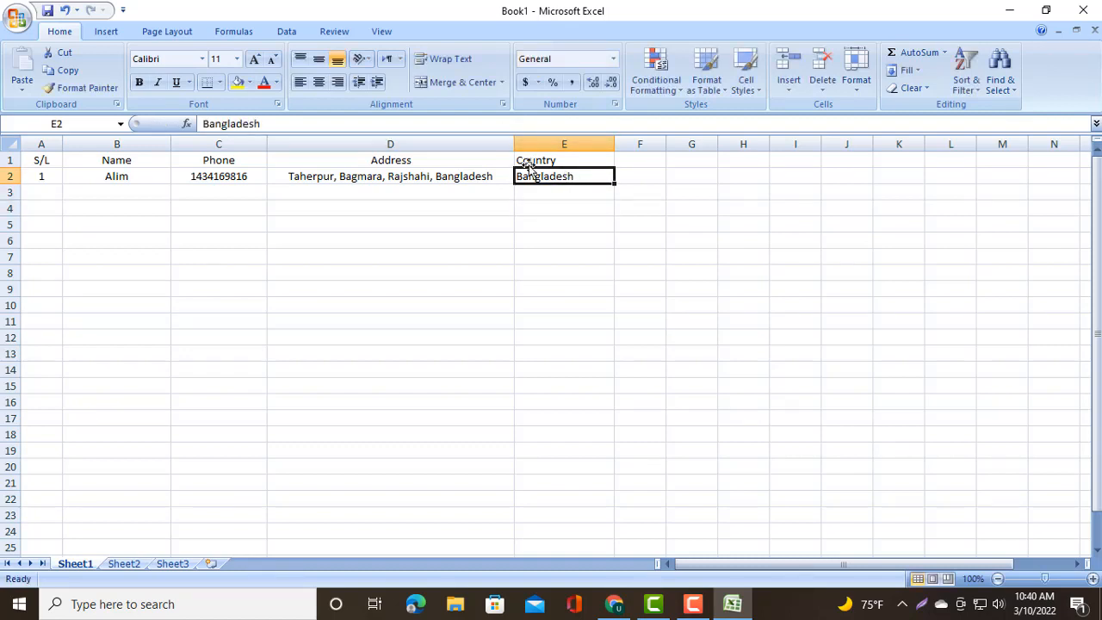
click(319, 89)
click(568, 159)
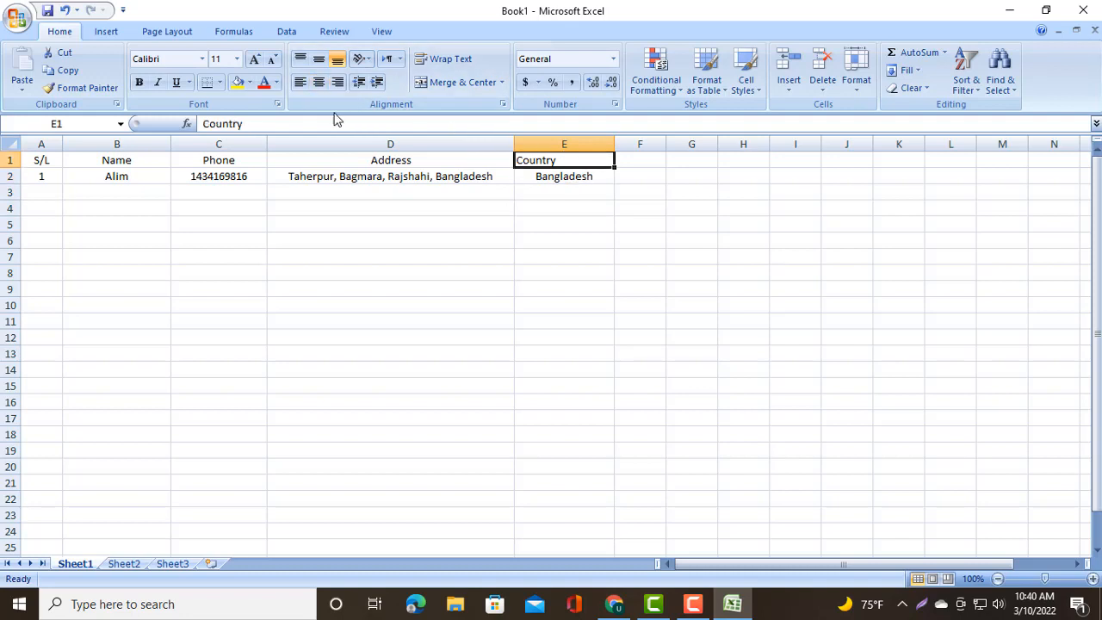
click(319, 84)
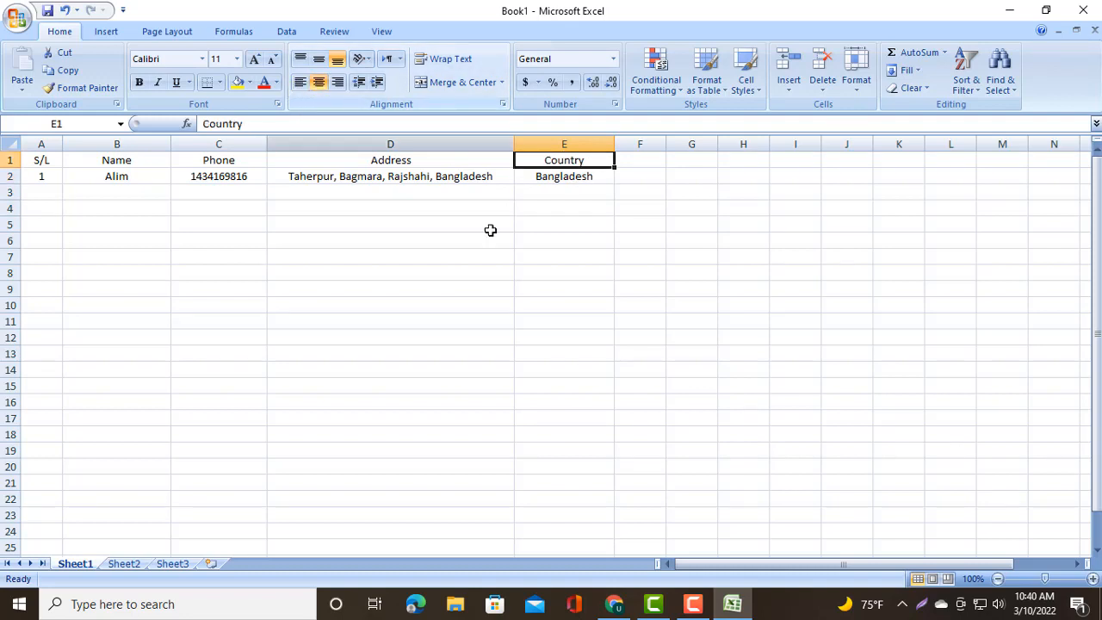
- Fill the whole header row 1 with a light blue theme colour
click(527, 238)
click(407, 206)
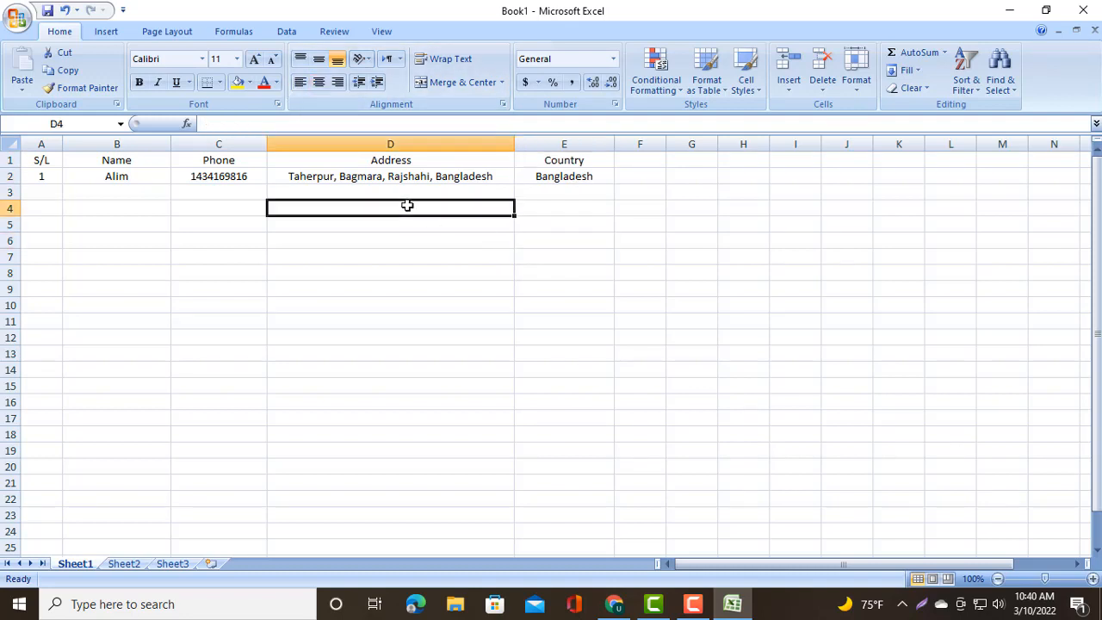
click(209, 228)
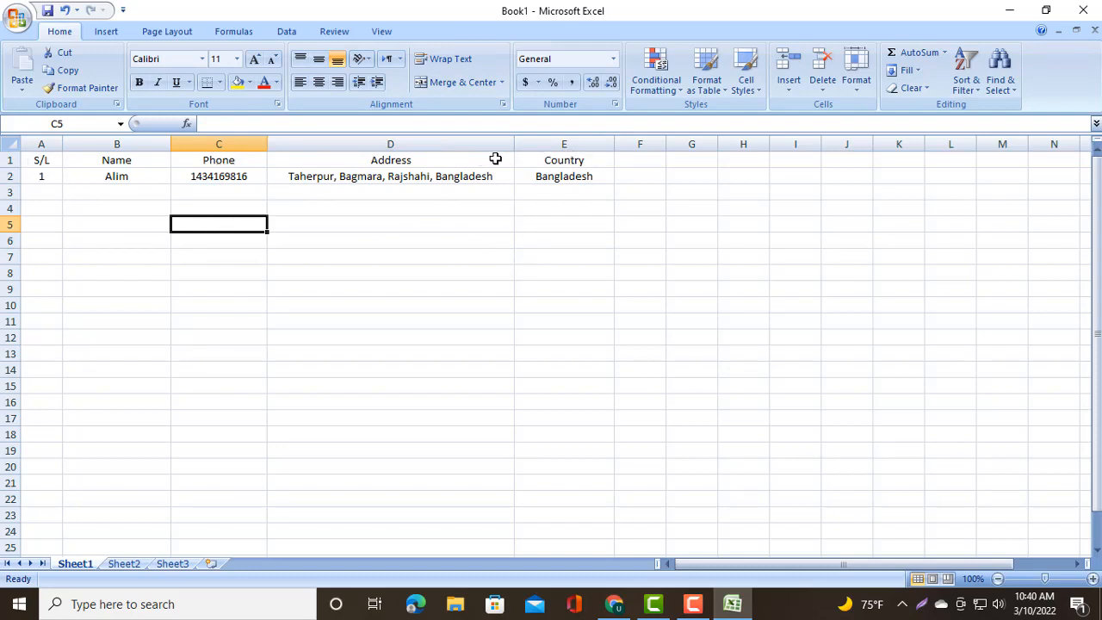
click(10, 160)
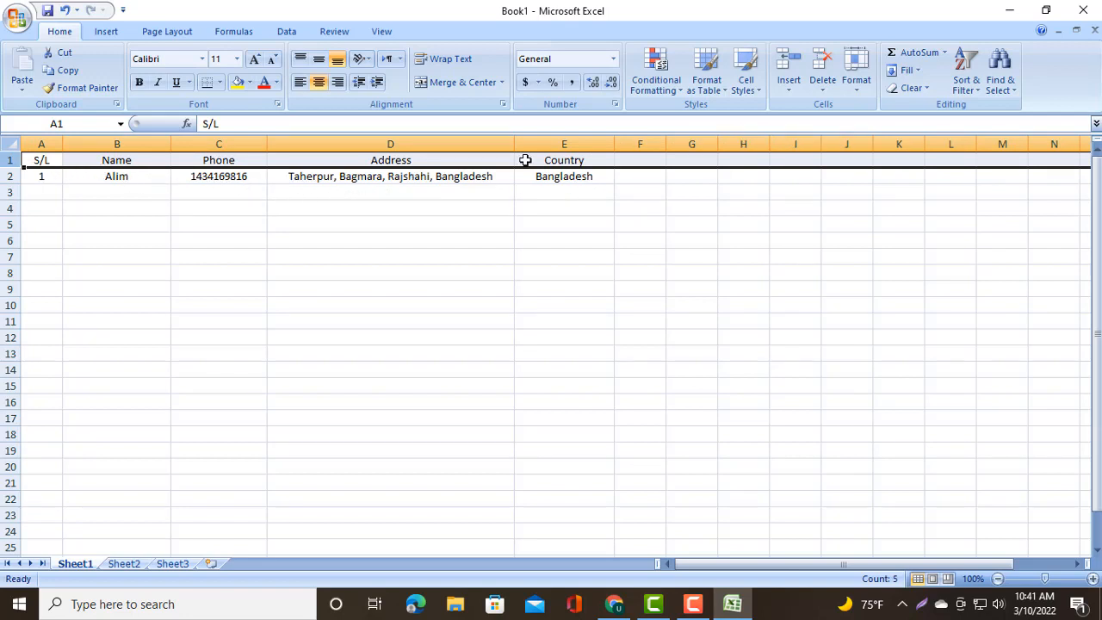
click(249, 83)
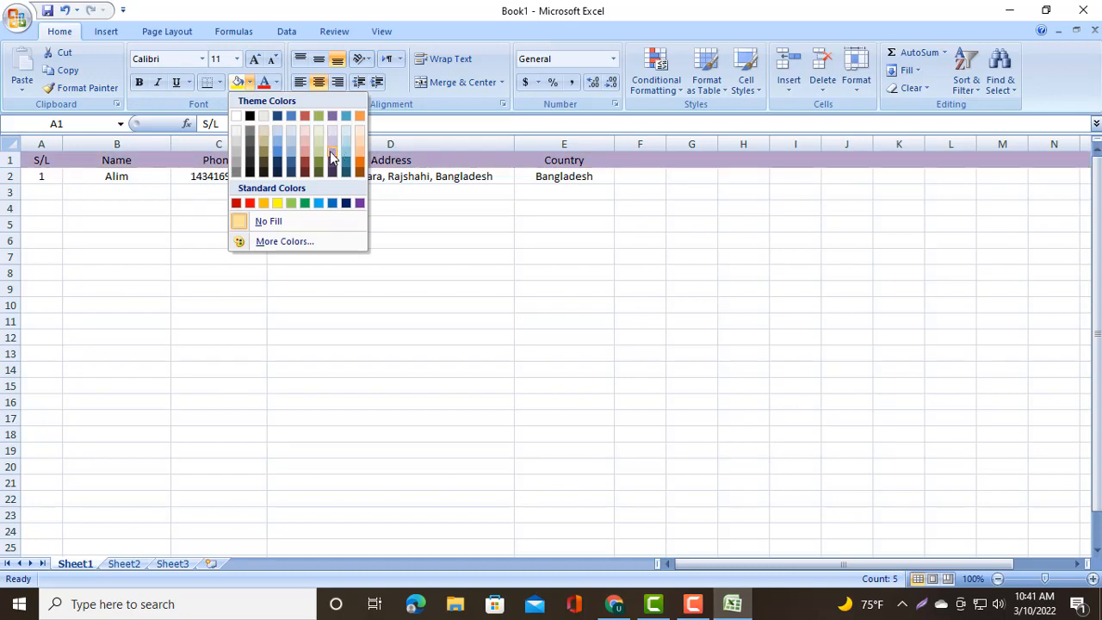
click(276, 134)
click(300, 241)
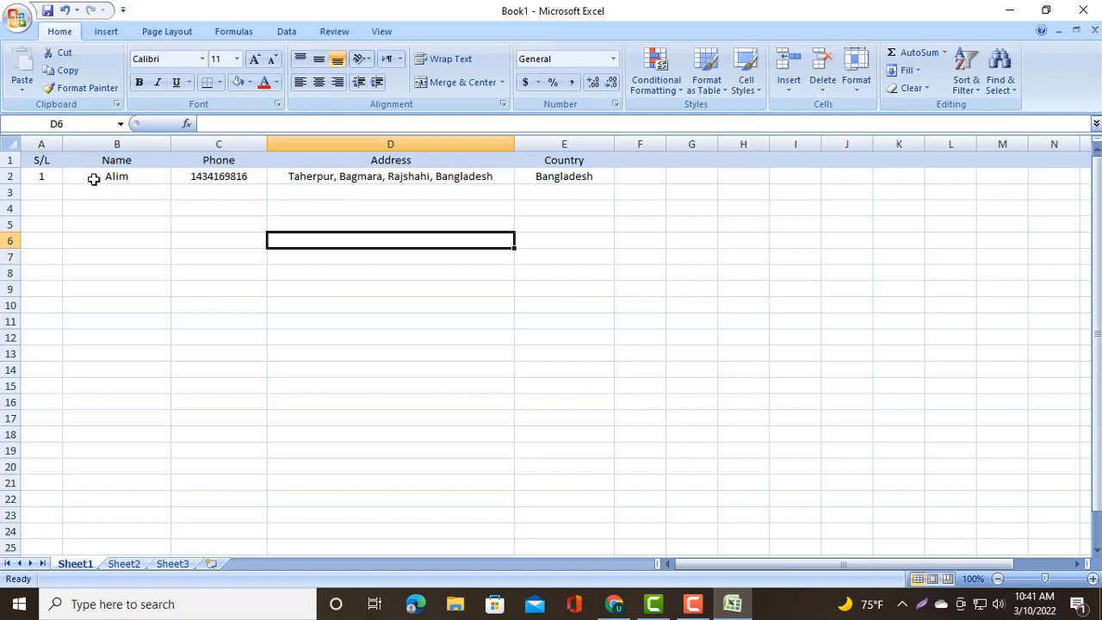
- Fill cell A2 with a light tan theme colour
click(49, 176)
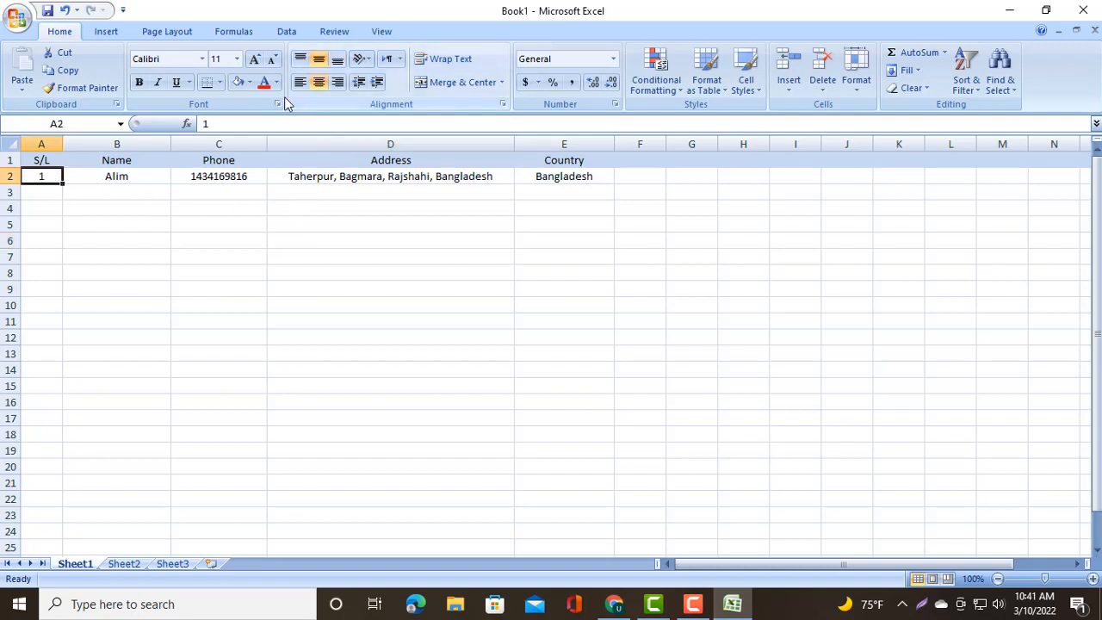
click(249, 83)
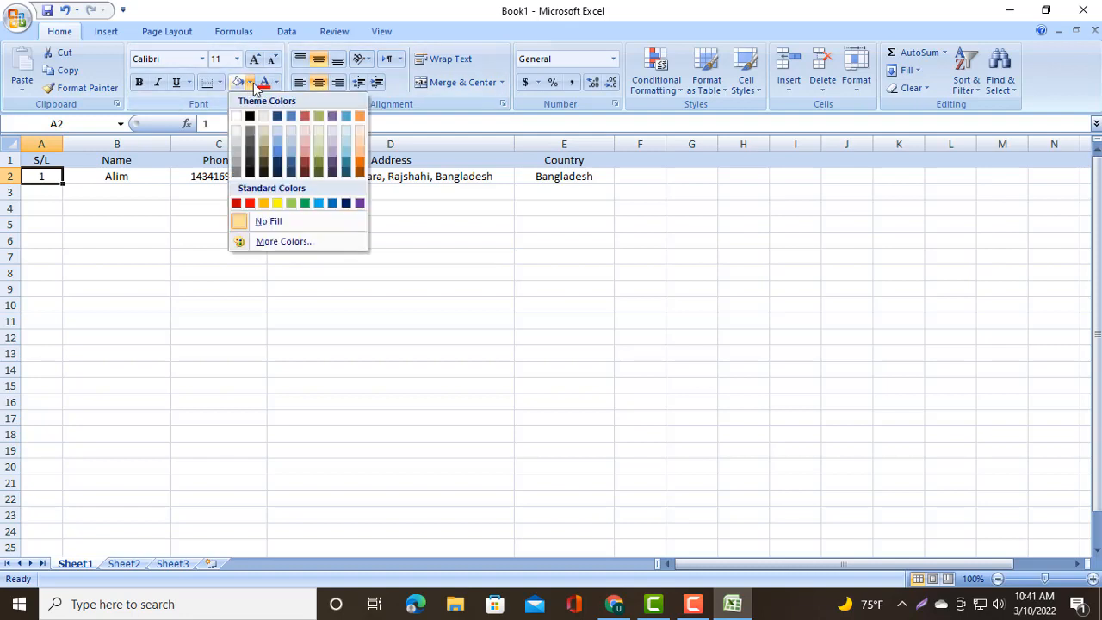
click(291, 136)
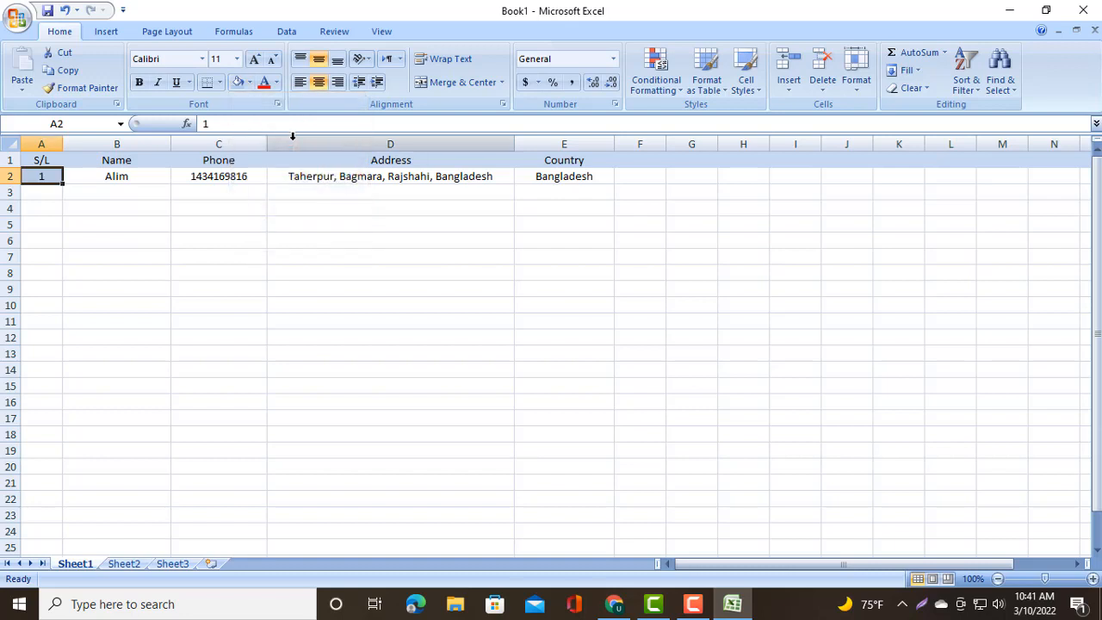
click(249, 82)
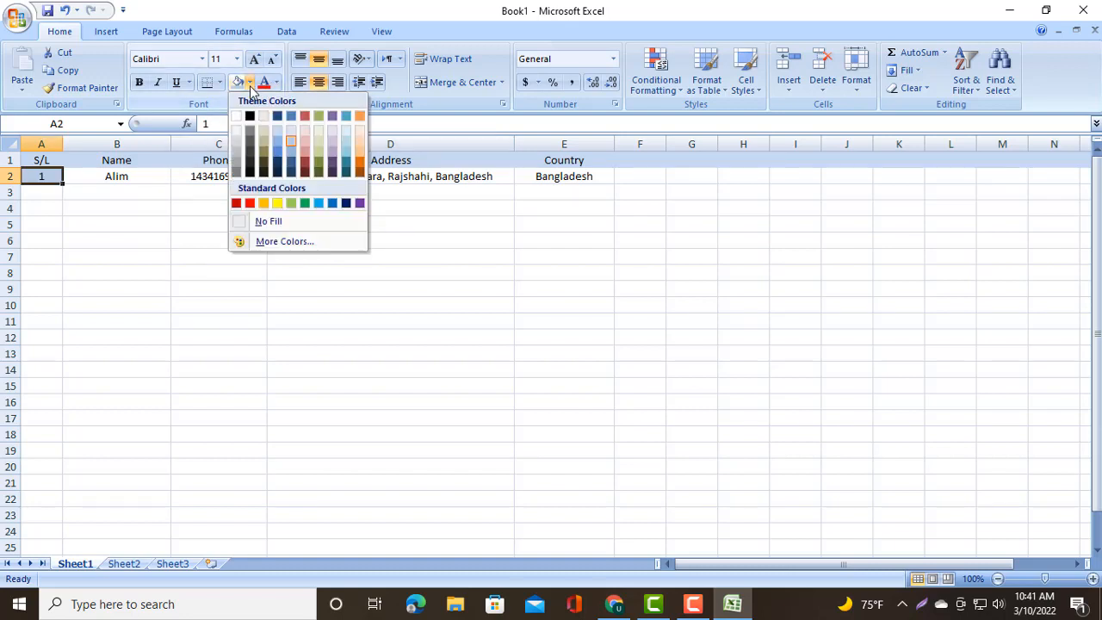
click(264, 133)
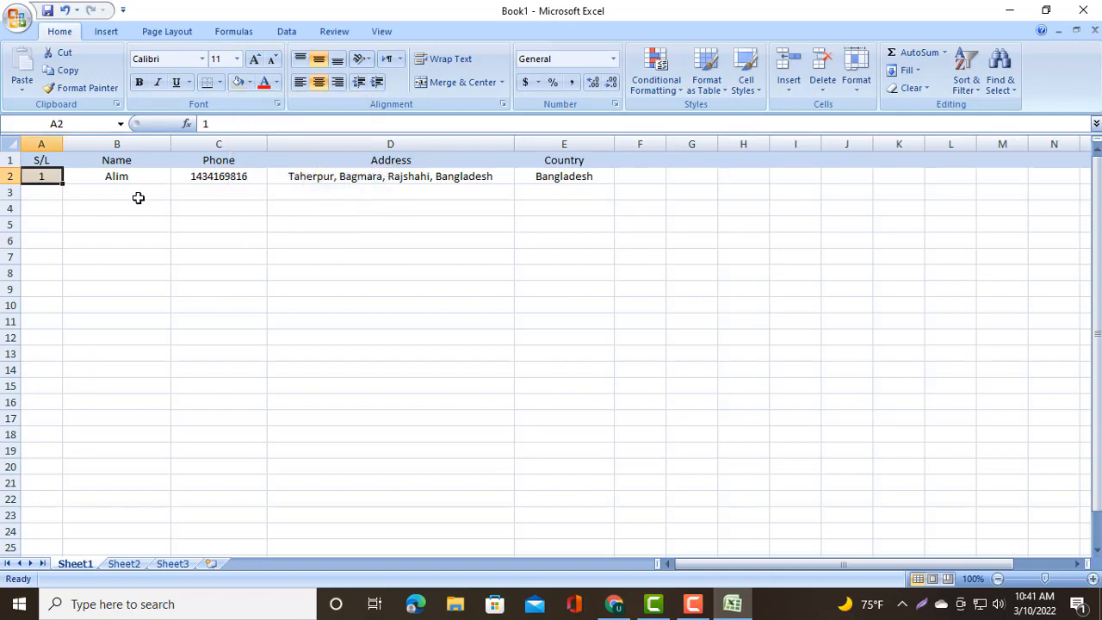
- Fill the name cell B2 with Red, Accent 2, Lighter 80%
click(140, 194)
click(146, 175)
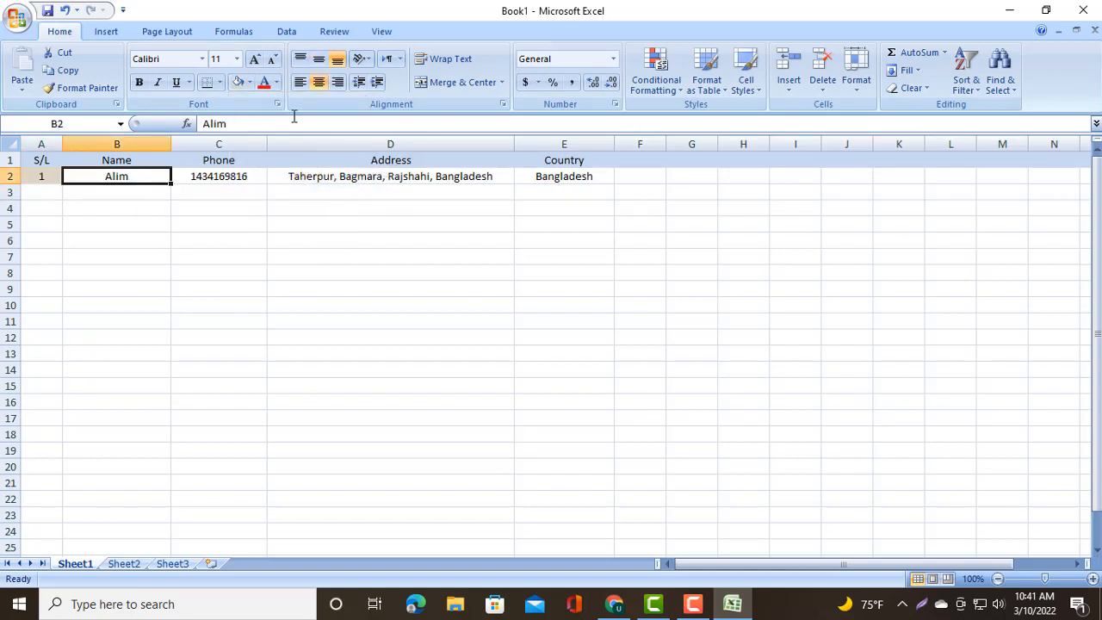
click(250, 82)
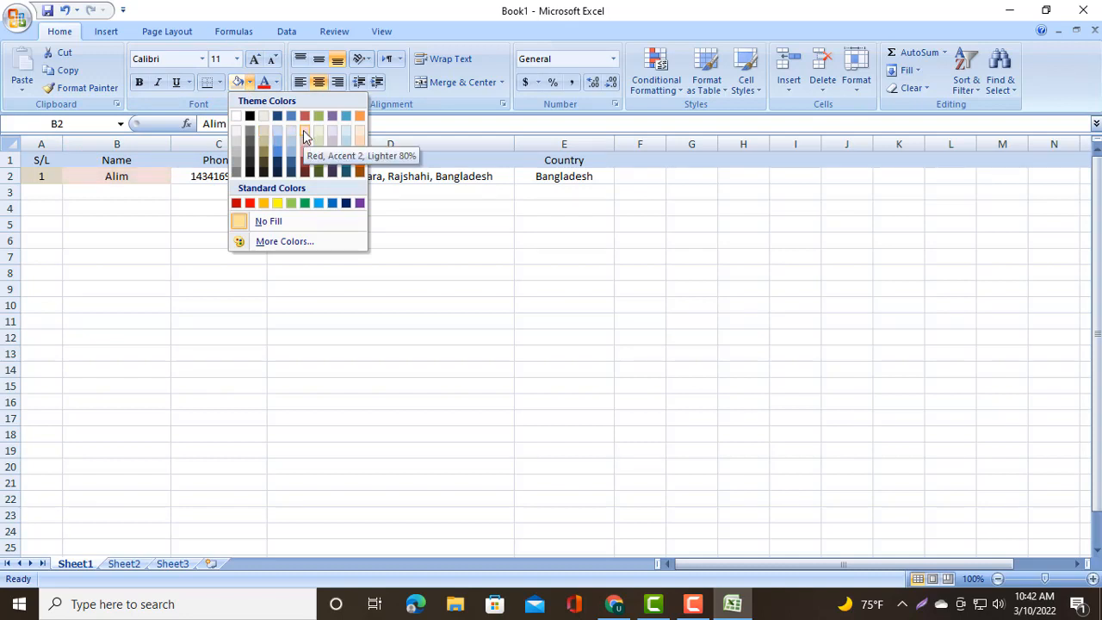
click(303, 129)
- Fill the phone cell C2 with a slightly darker light red theme shade
click(250, 177)
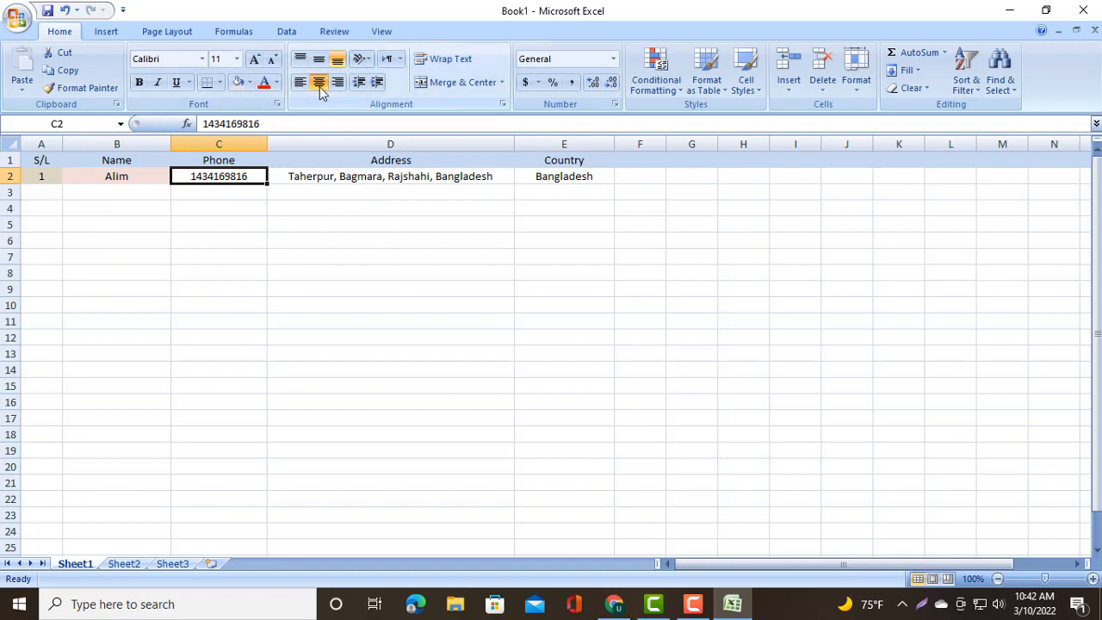
click(248, 82)
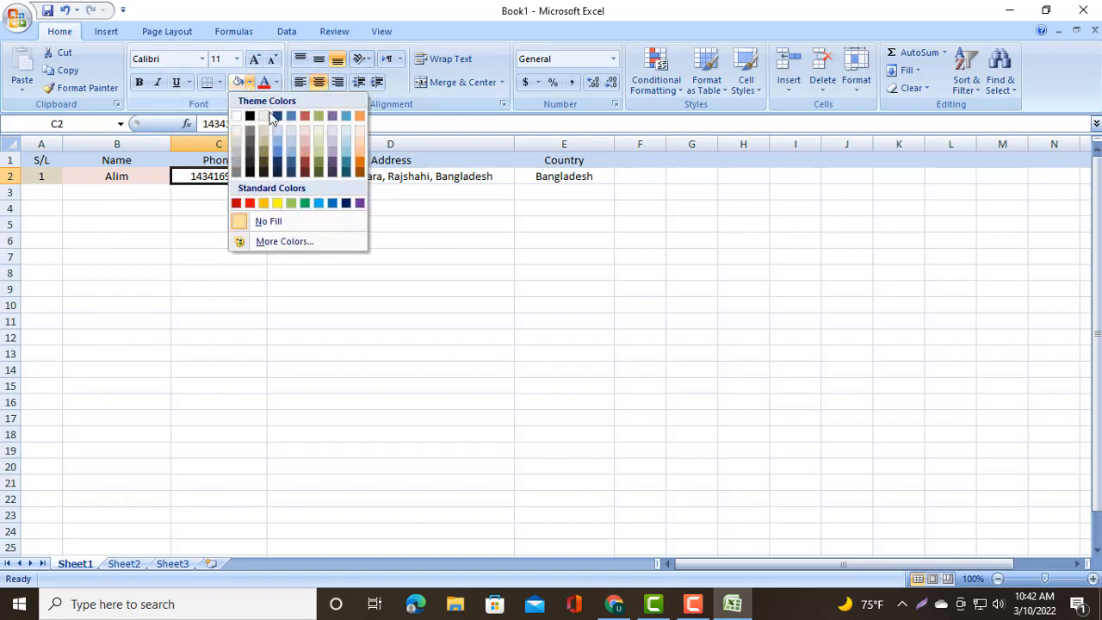
click(307, 147)
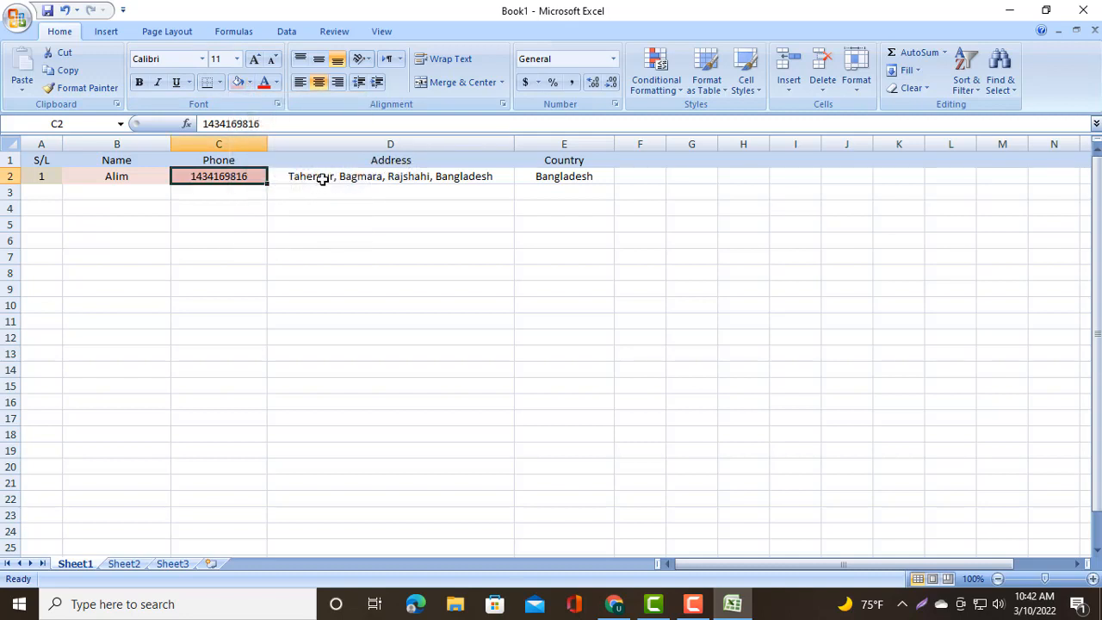
- Fill the address cell D2 with a light olive green theme shade
click(321, 177)
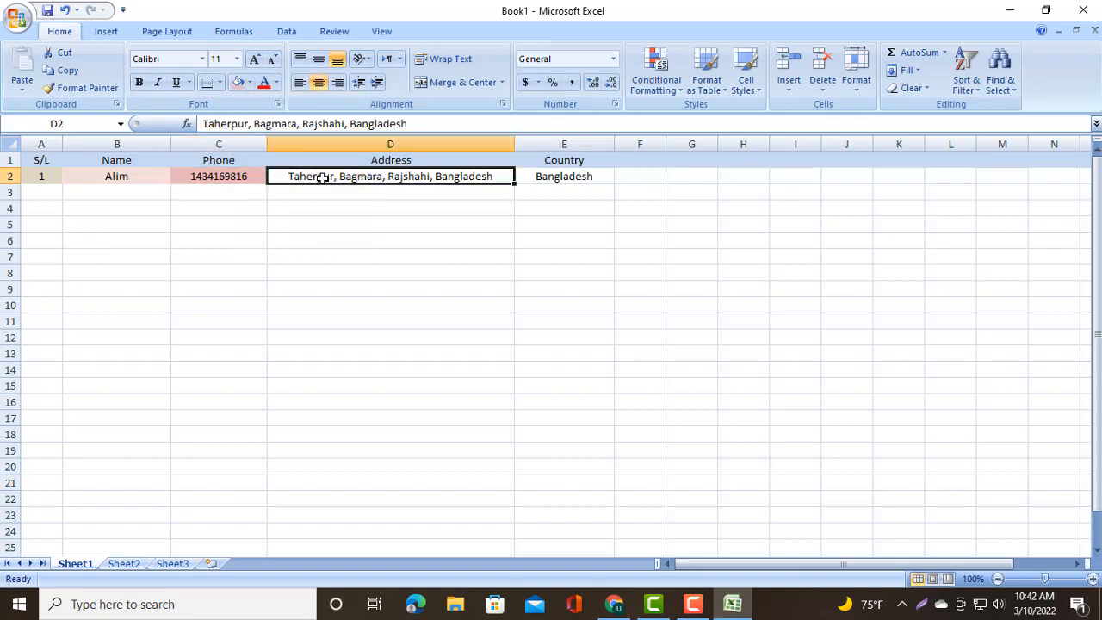
click(248, 82)
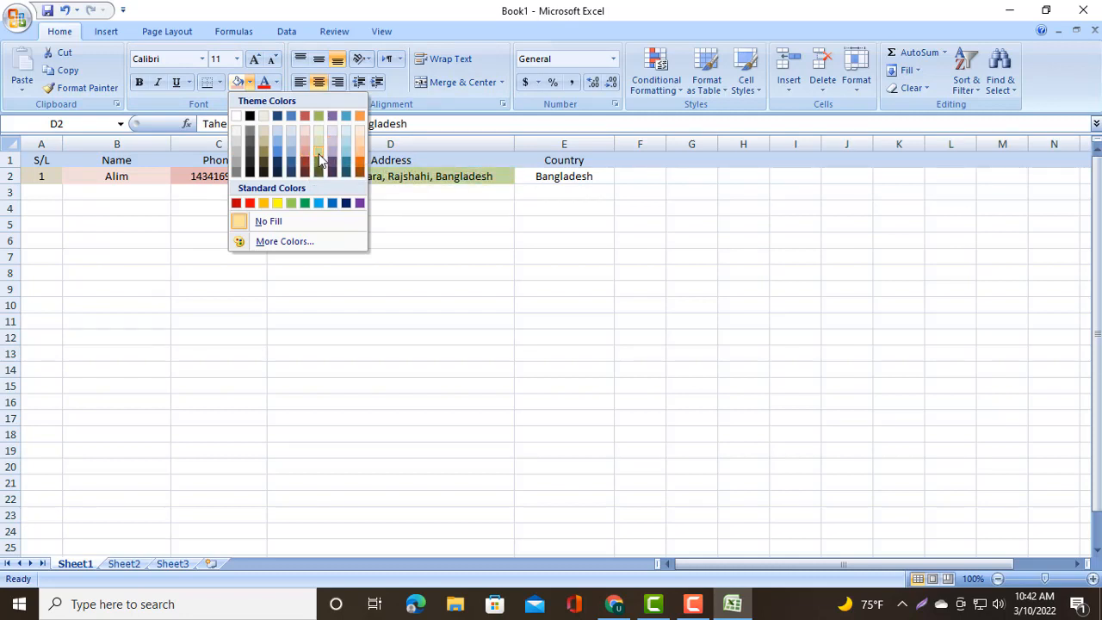
click(318, 154)
click(475, 207)
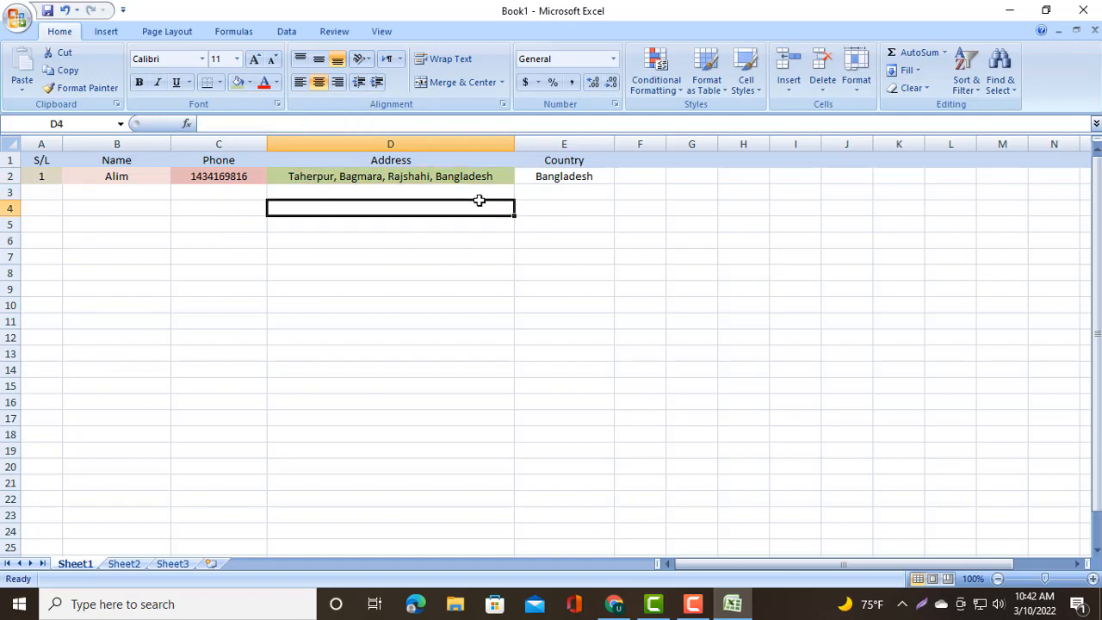
- Fill the country cell E2 with the standard light blue colour
click(572, 178)
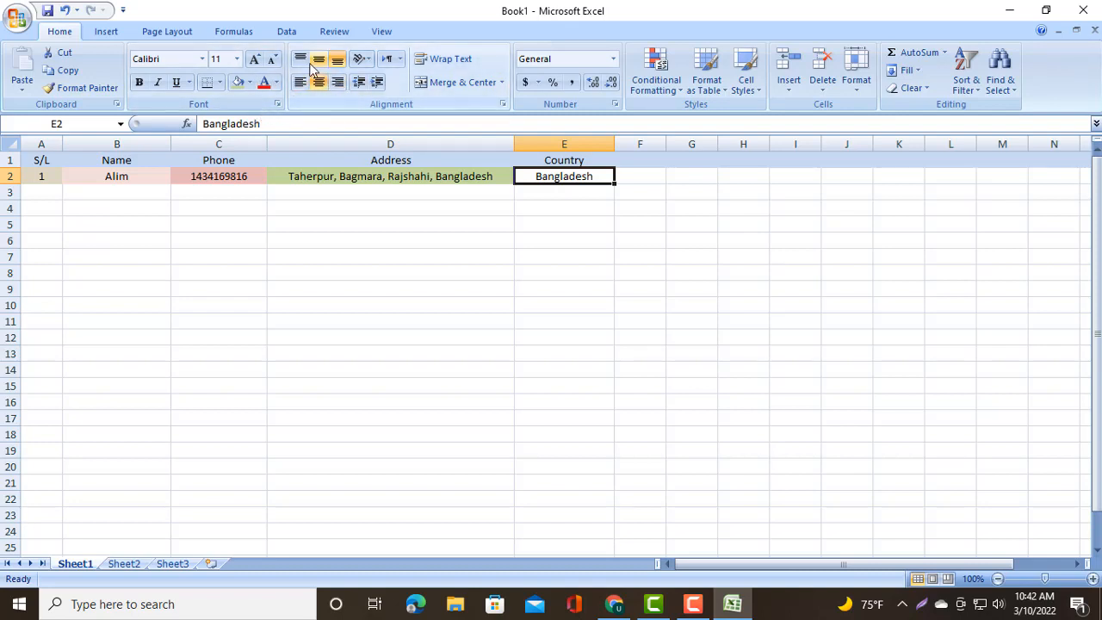
click(247, 84)
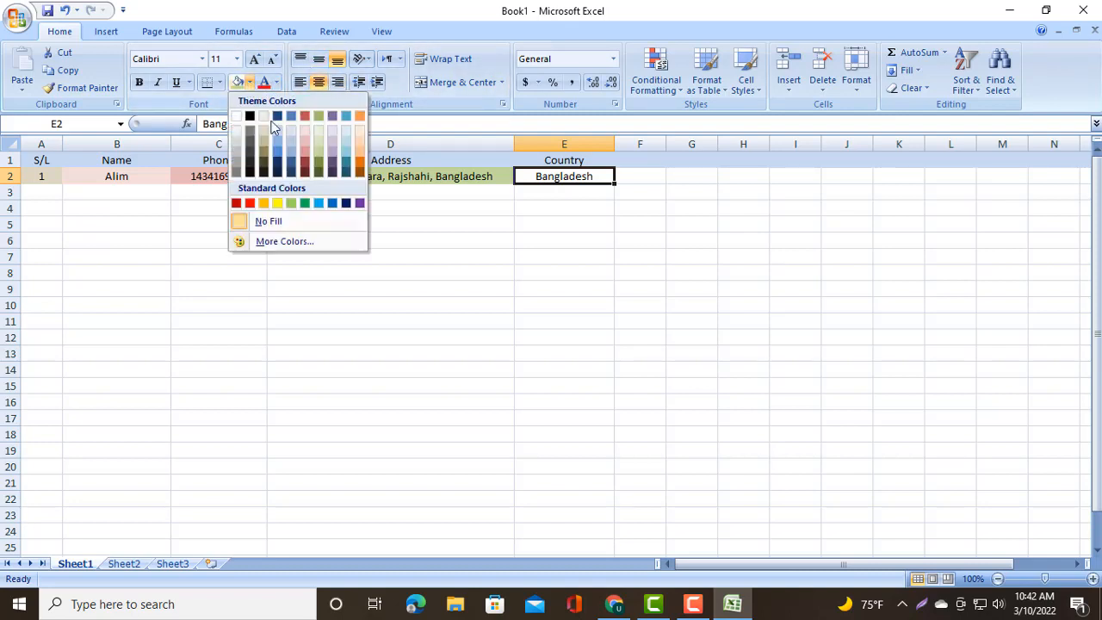
click(319, 204)
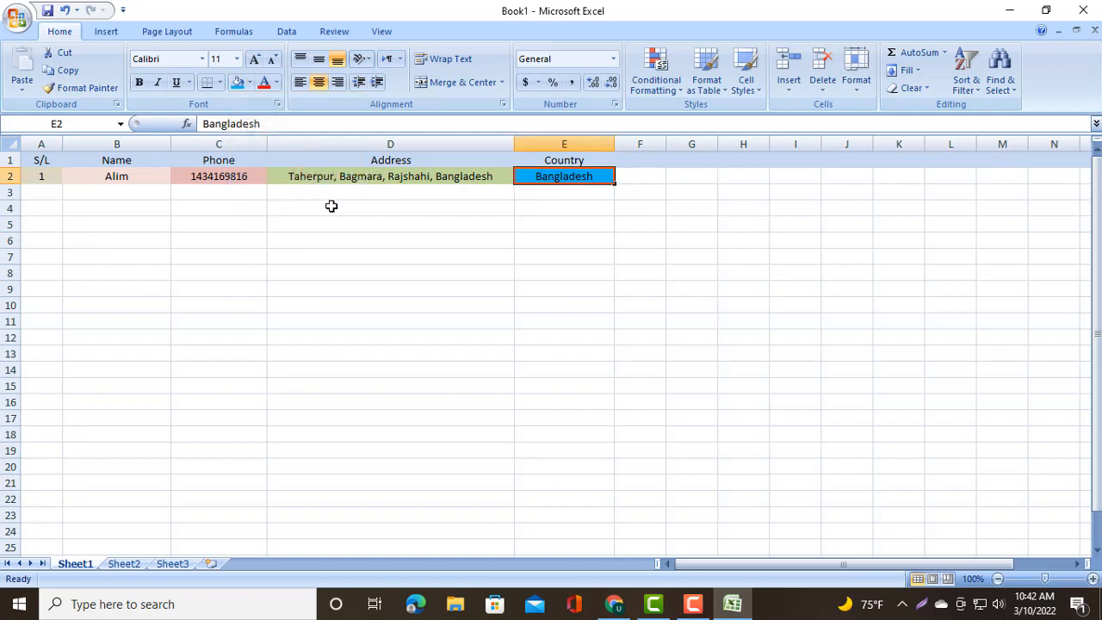
click(245, 204)
click(360, 241)
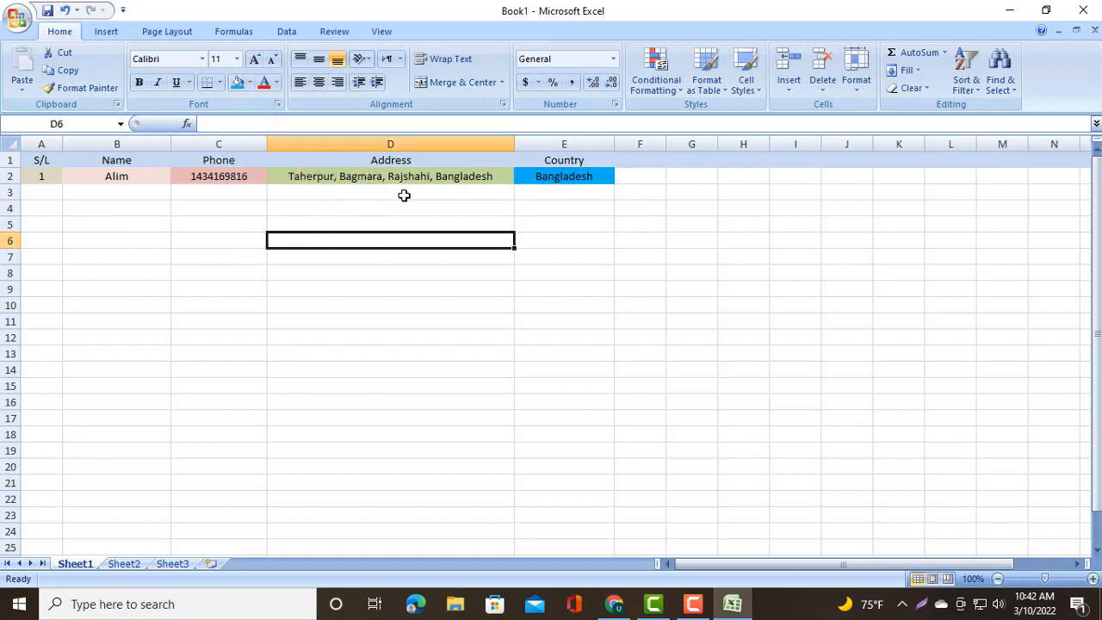
- Set the Name header in B1 to font size 12
click(143, 194)
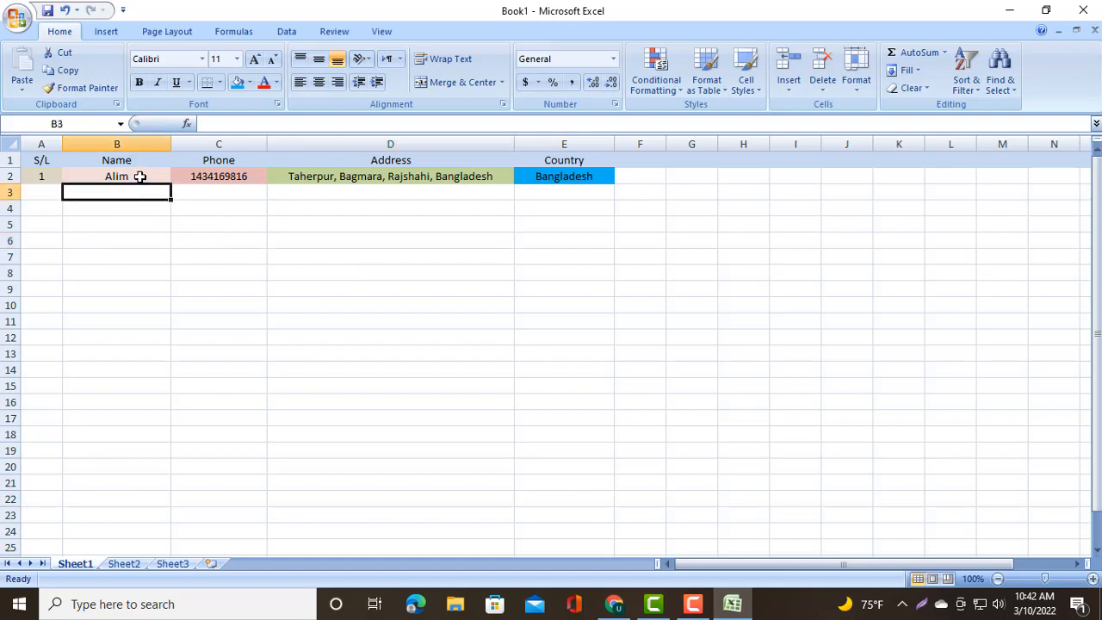
click(139, 176)
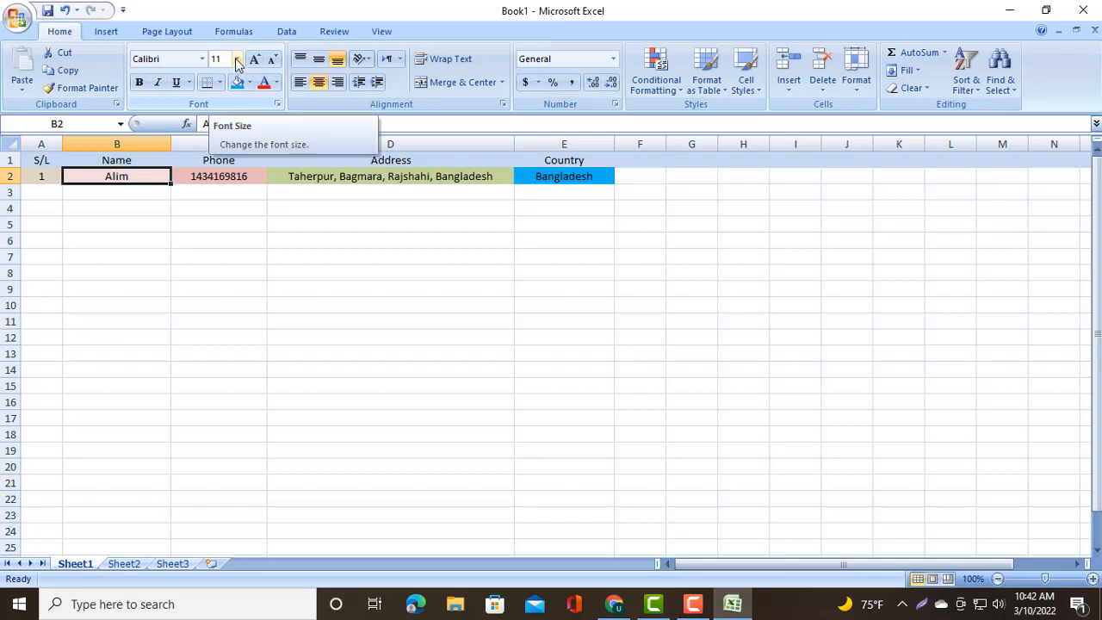
click(145, 159)
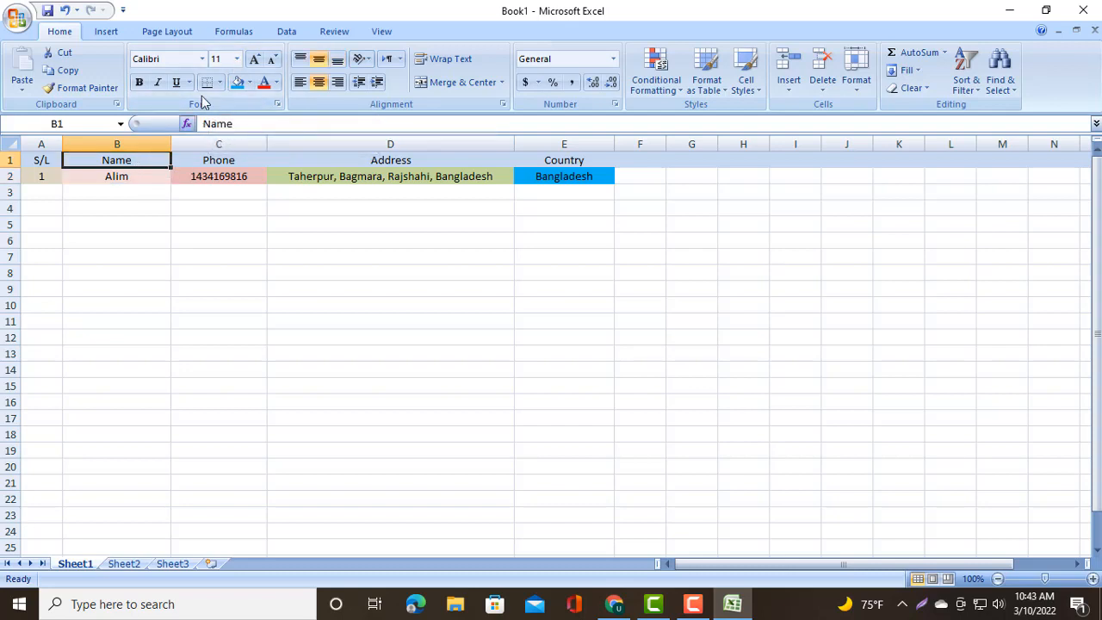
click(238, 59)
click(238, 60)
click(238, 60)
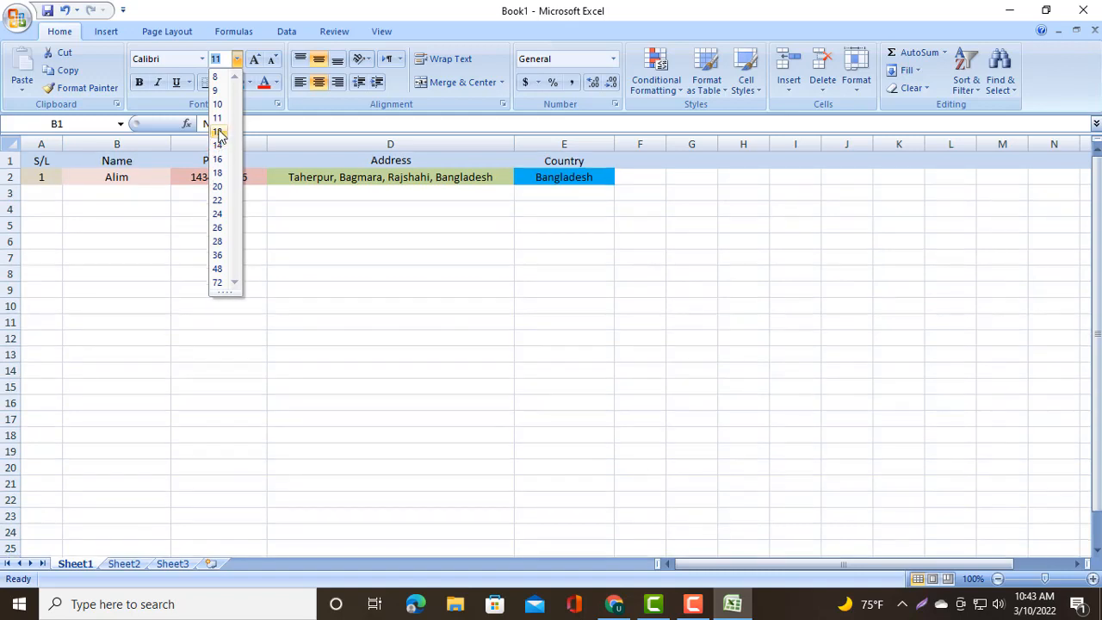
click(219, 132)
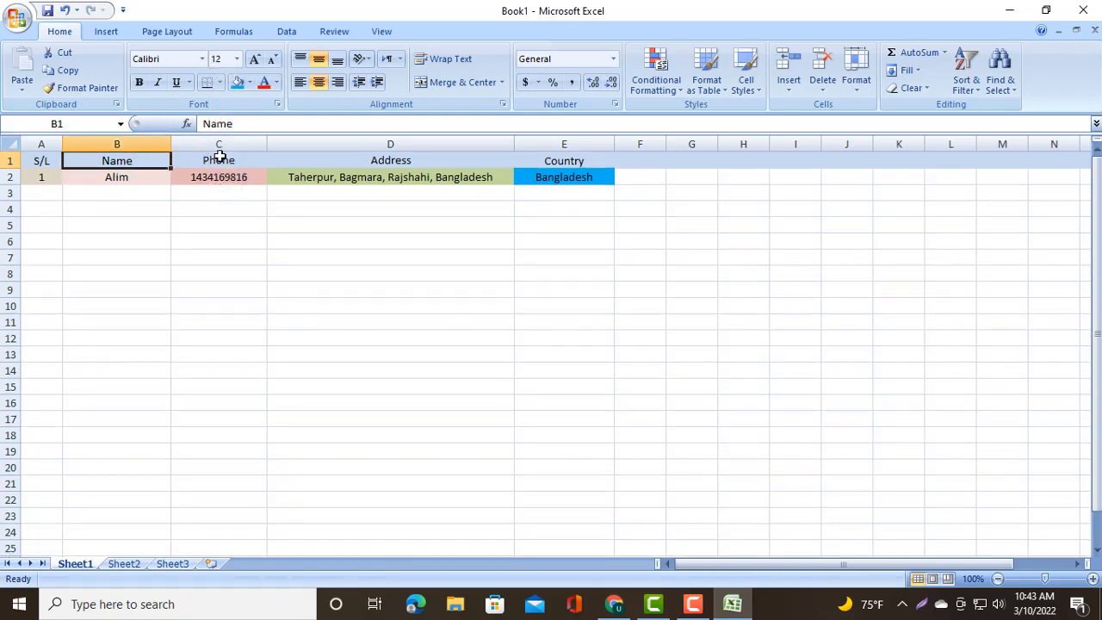
- Set the font size of the entire header row 1 to 14
click(231, 161)
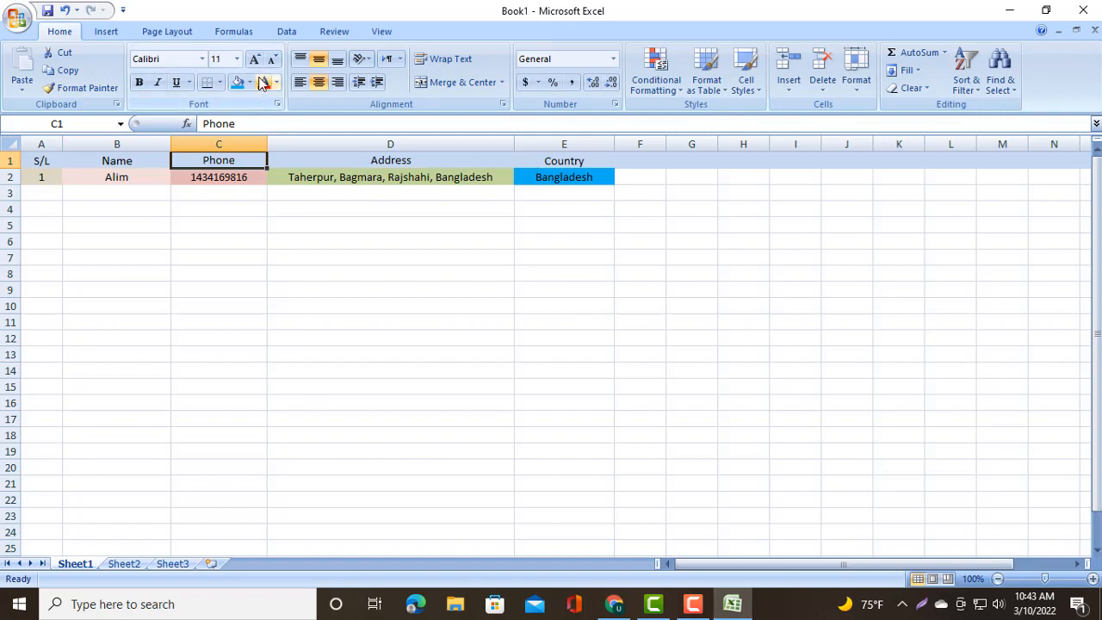
click(102, 228)
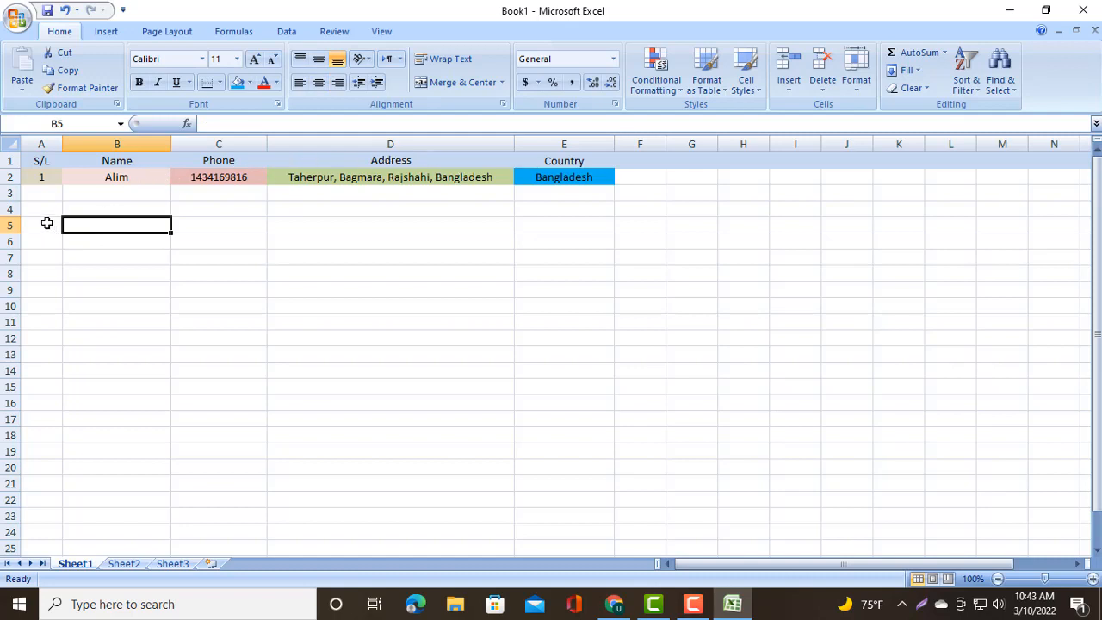
click(9, 161)
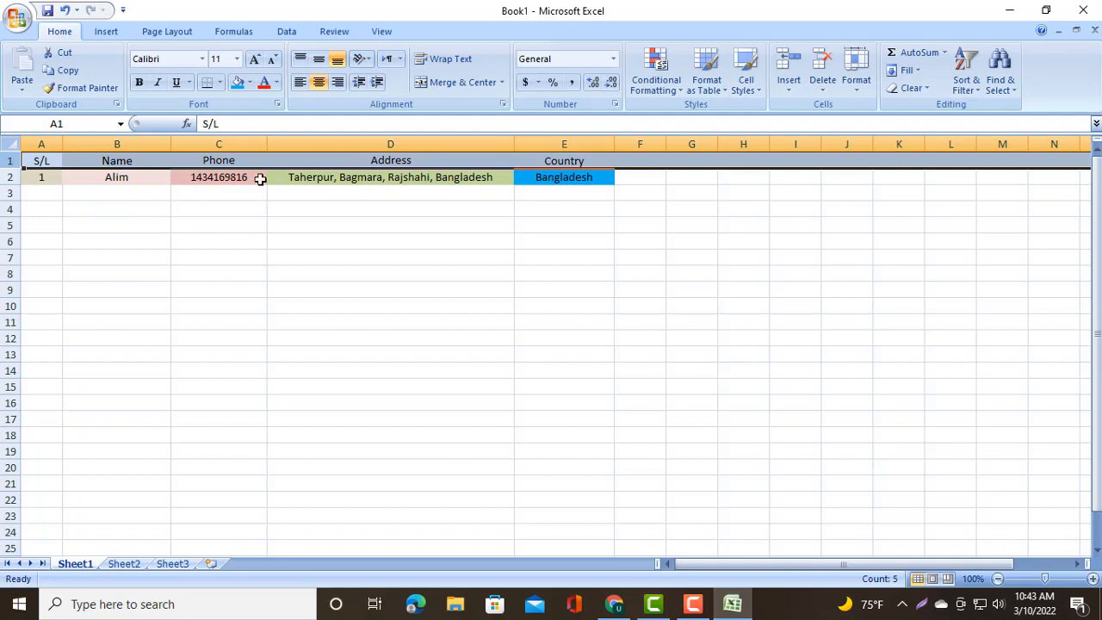
click(236, 59)
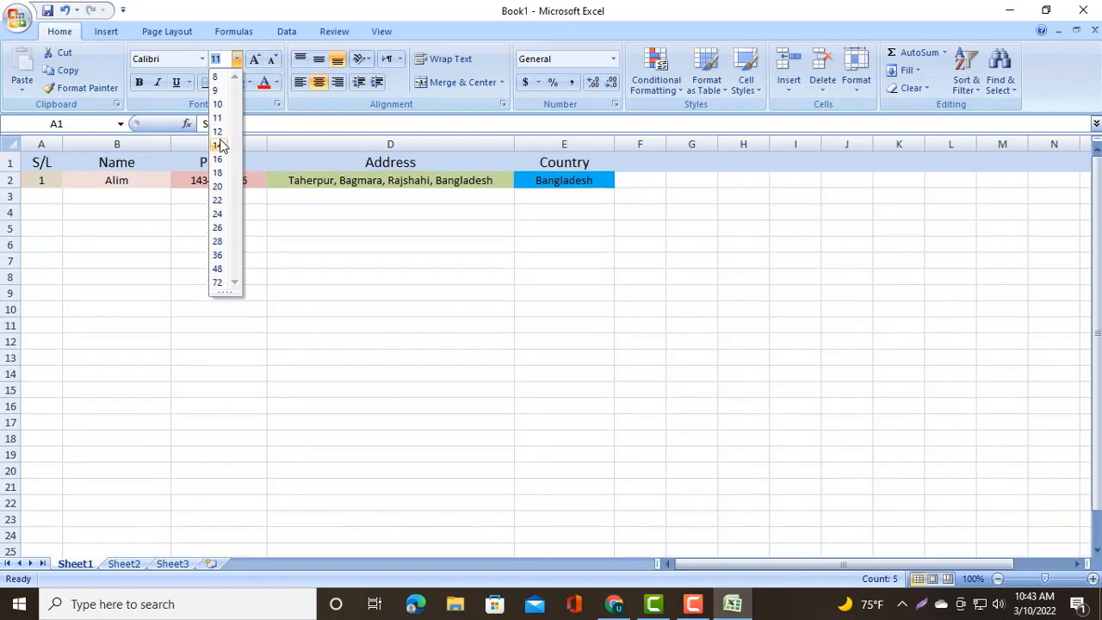
click(218, 145)
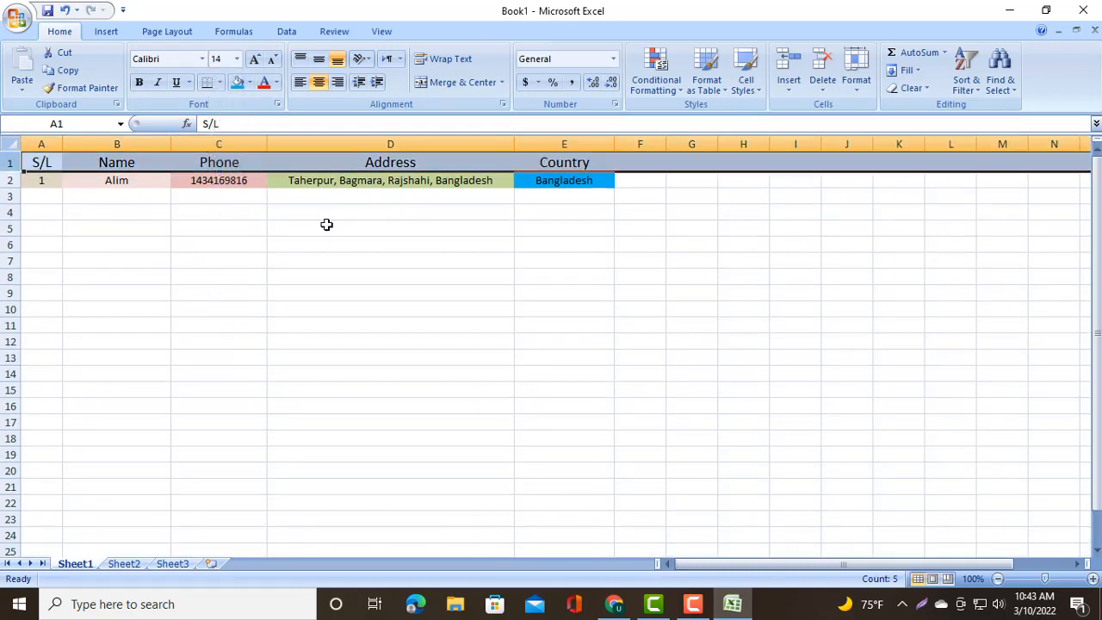
click(327, 224)
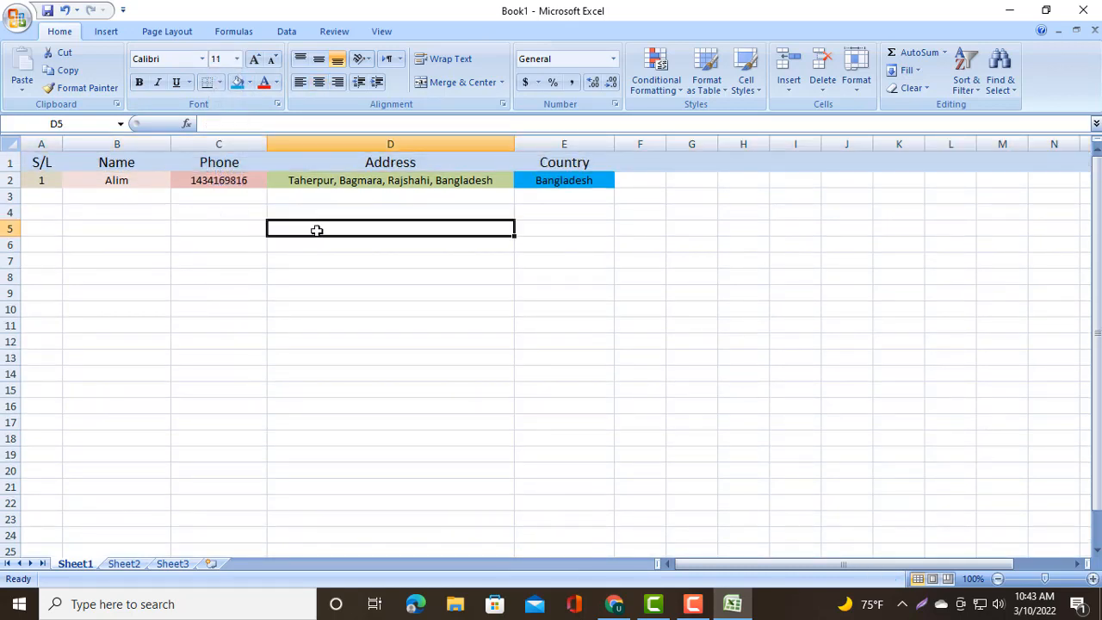
click(327, 199)
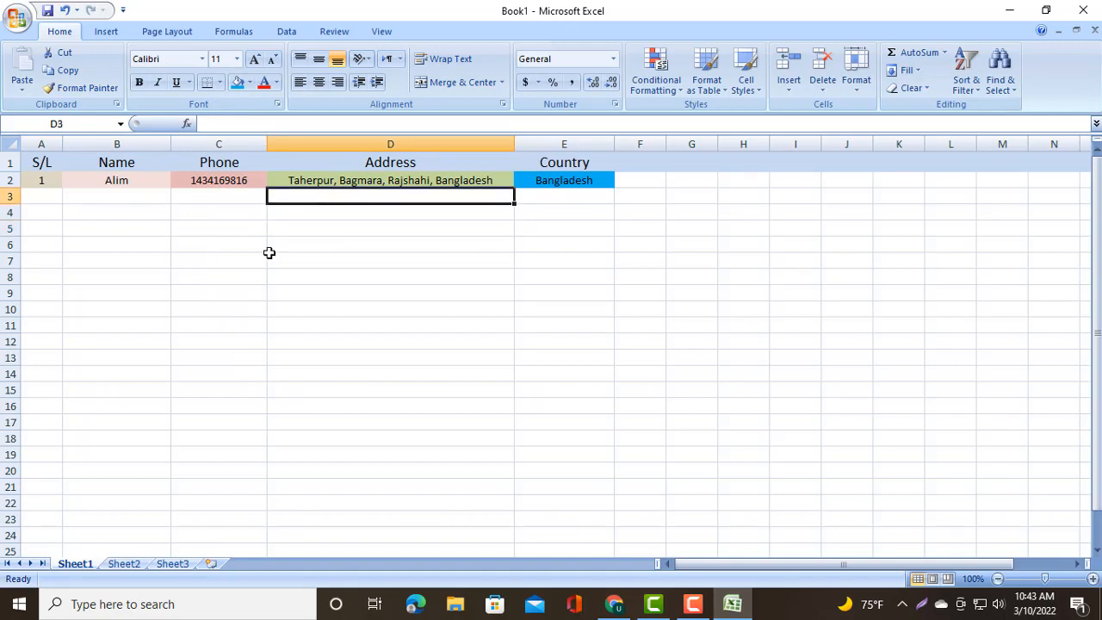
click(218, 198)
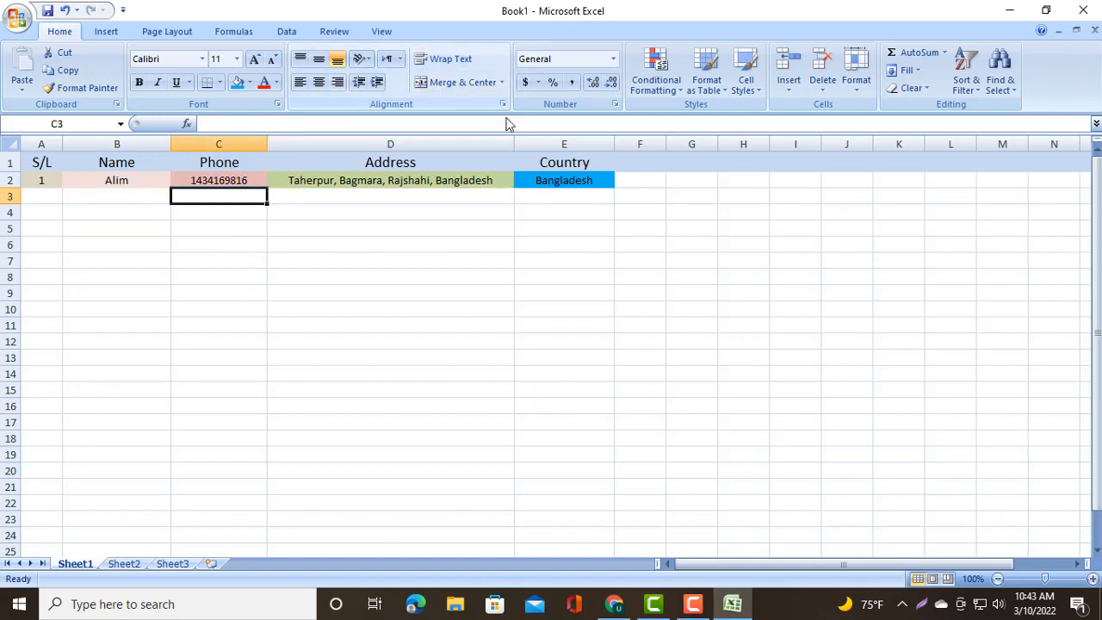
click(419, 252)
click(190, 223)
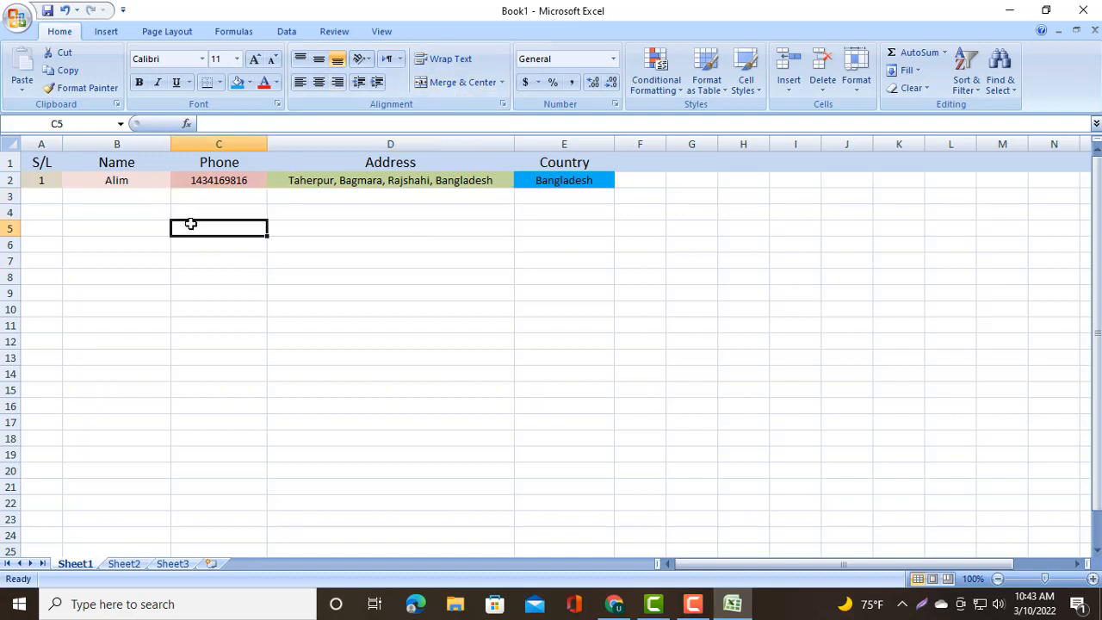
click(102, 215)
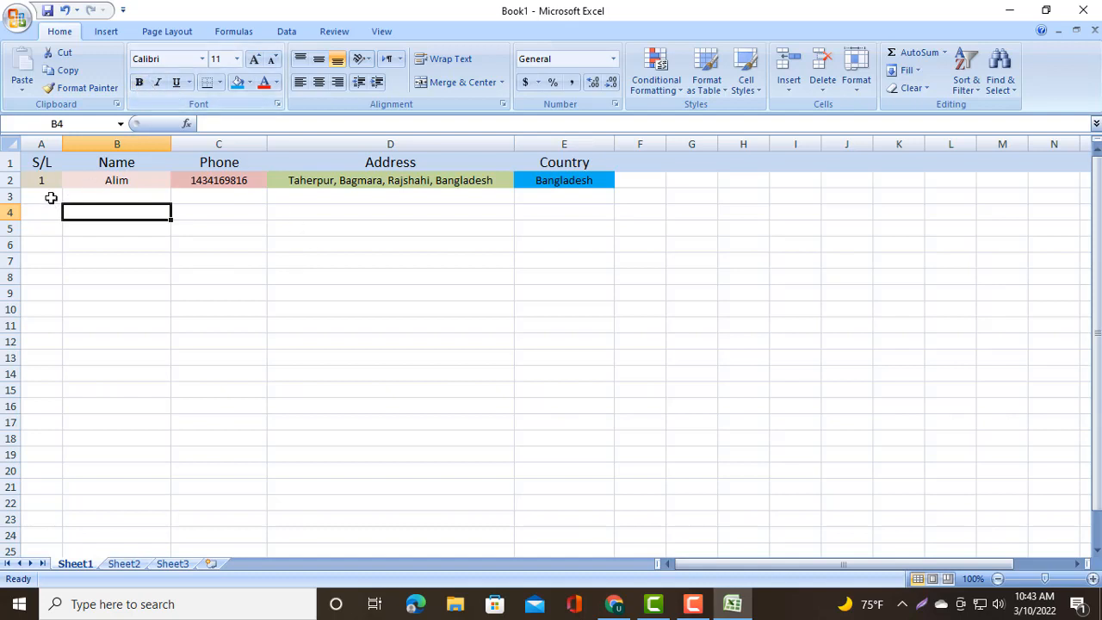
- Make the S/L header in A1 bold and the Name header in B1 bold italic
click(45, 163)
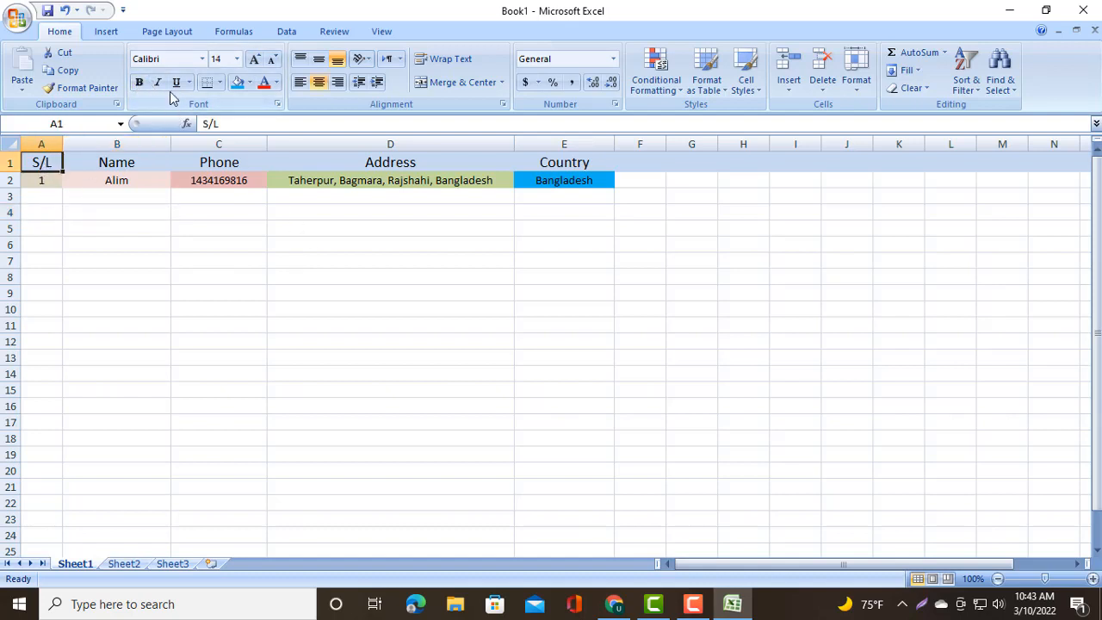
click(138, 83)
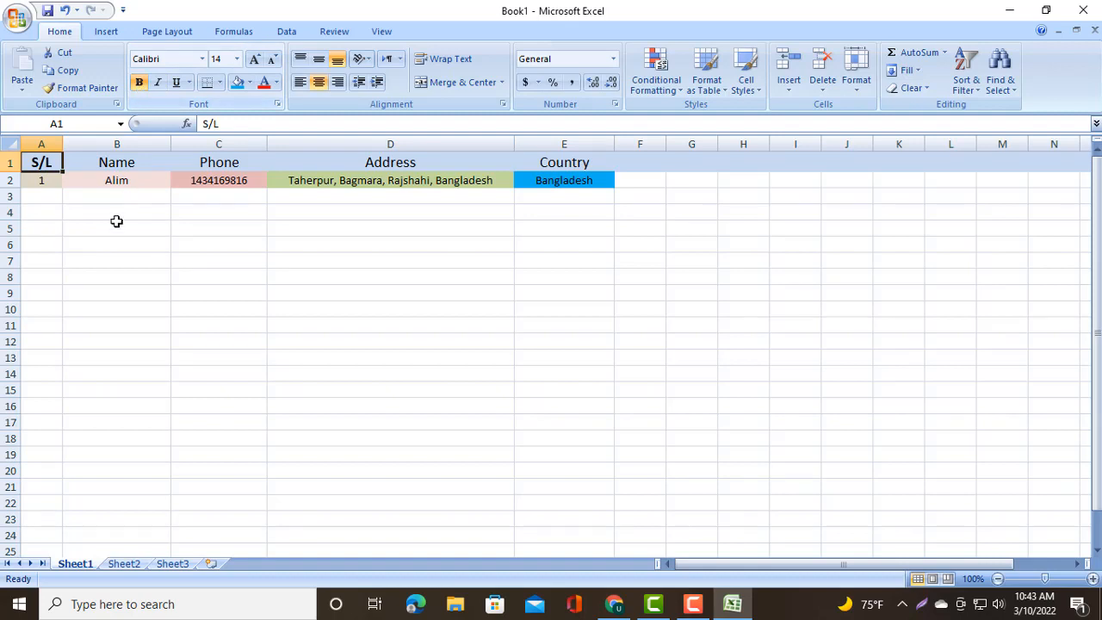
click(137, 161)
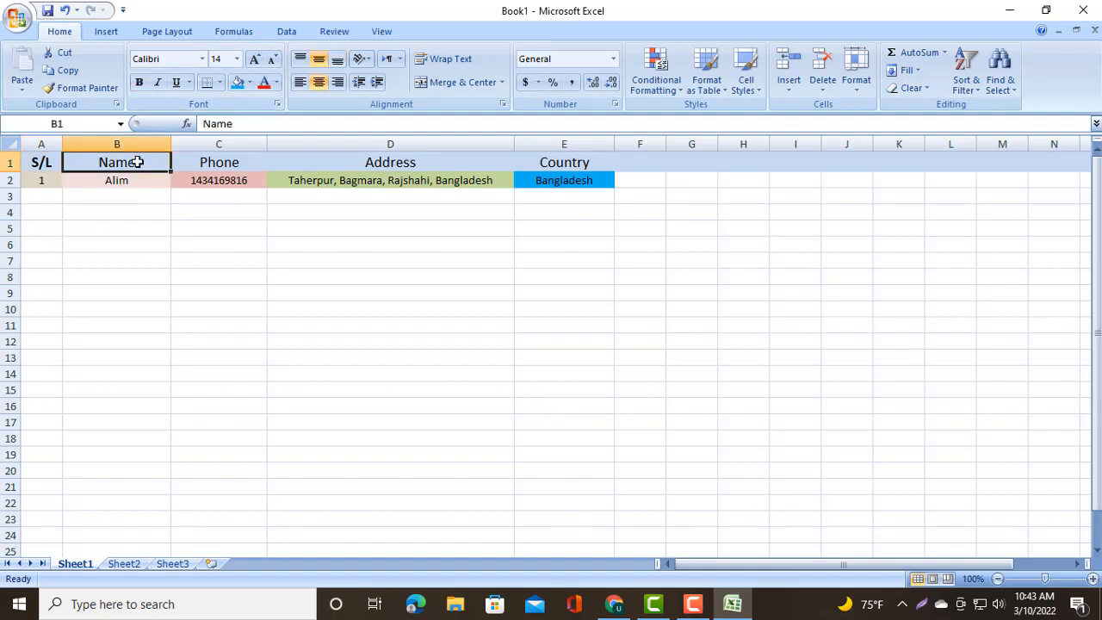
click(158, 83)
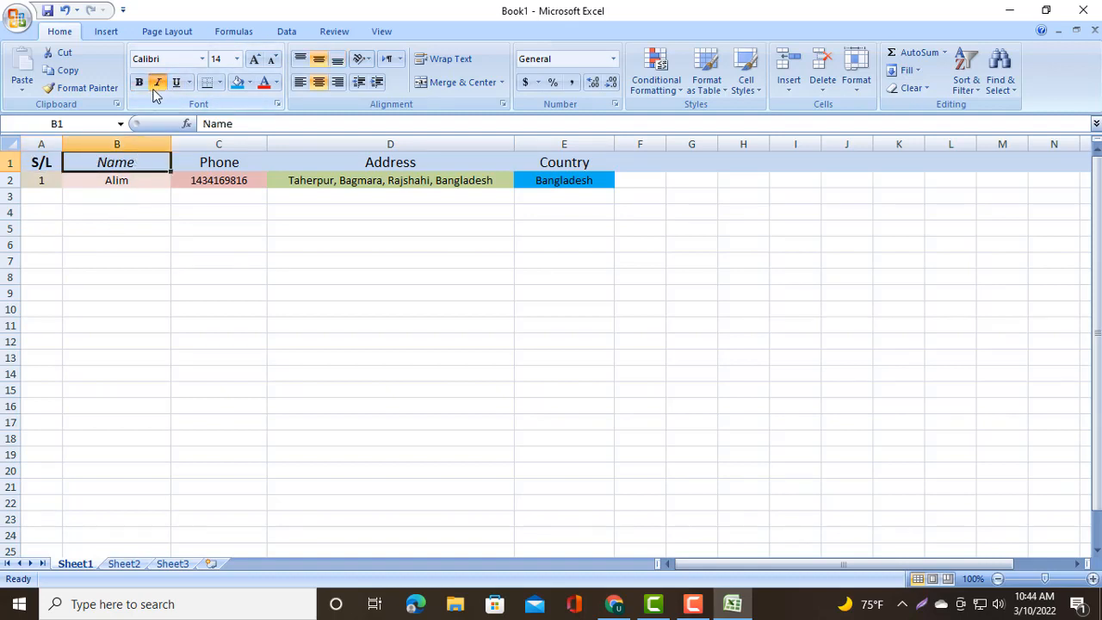
click(139, 84)
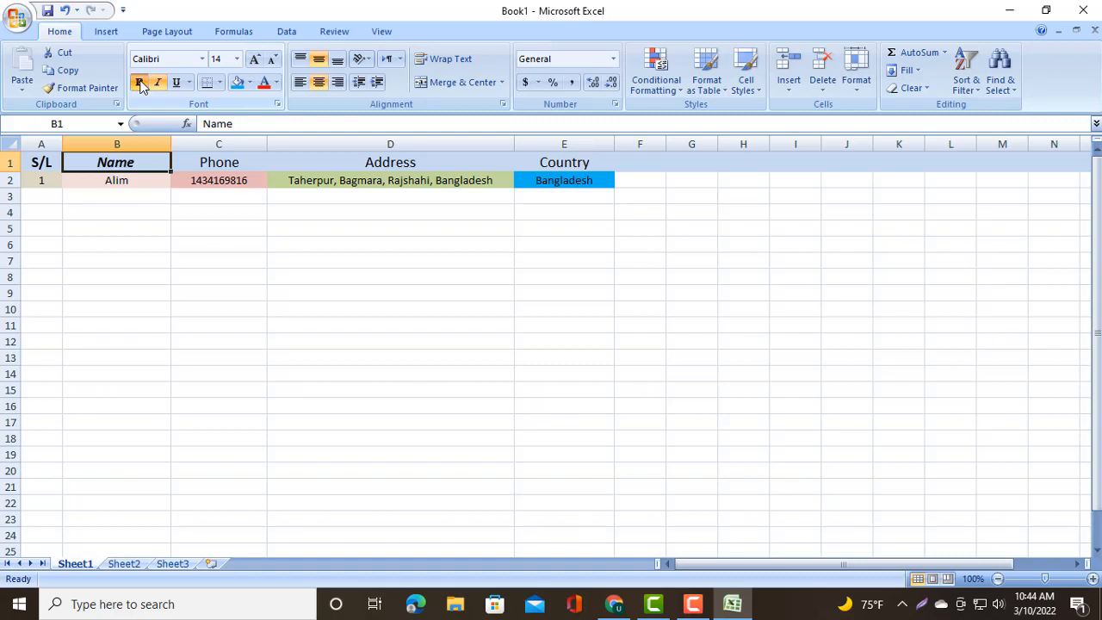
- Make the Phone header in C1 bold italic
click(238, 166)
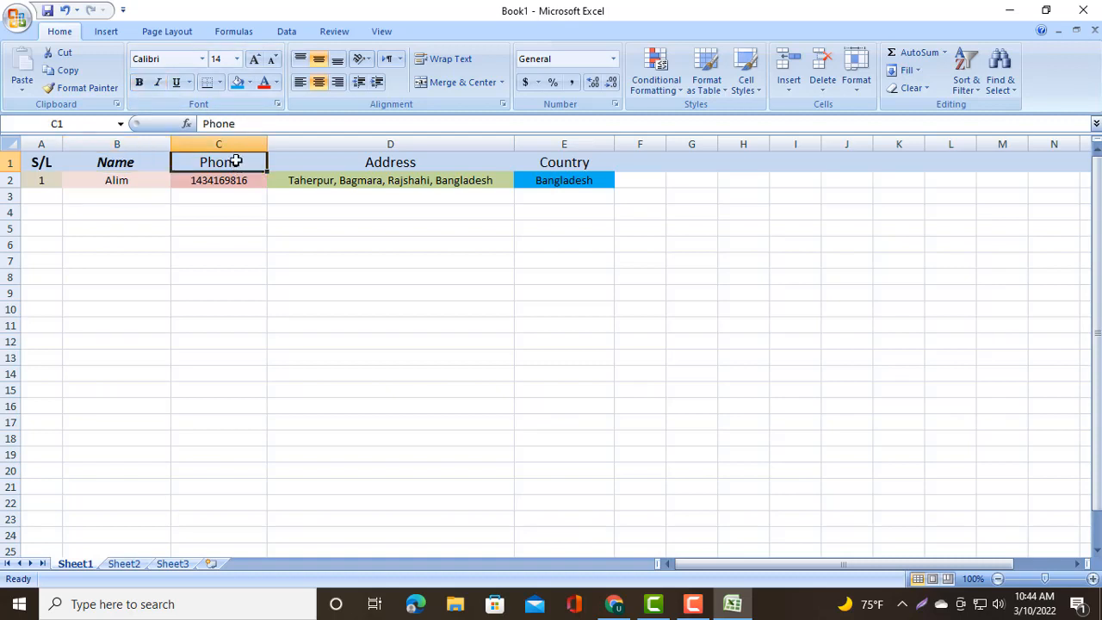
click(156, 83)
click(176, 84)
click(175, 83)
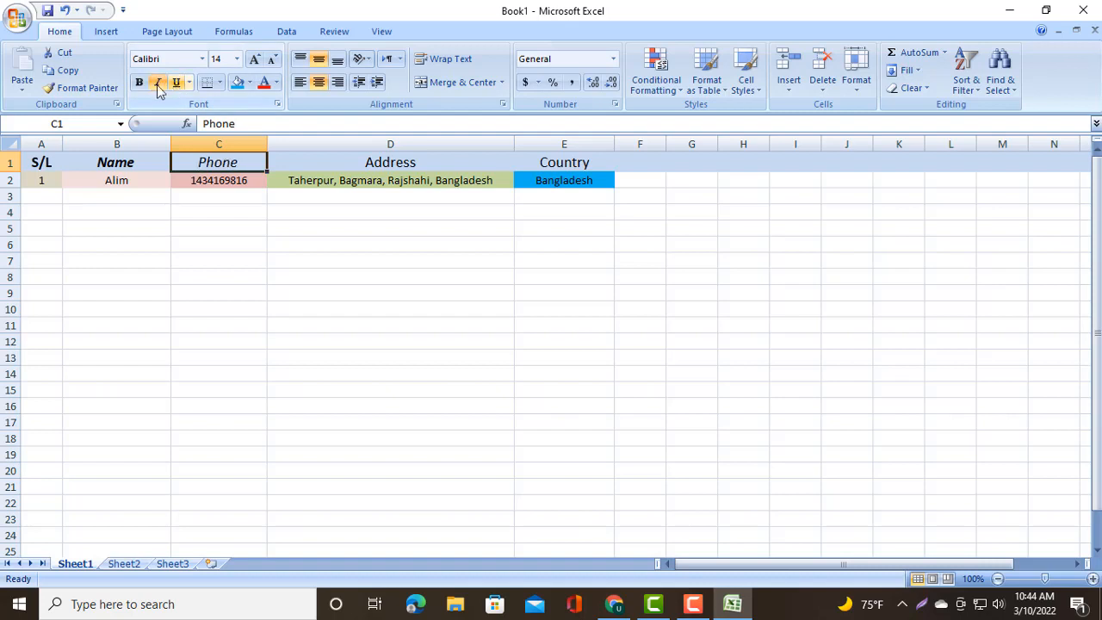
click(139, 82)
- Make the Address and Country headers in D1 and E1 bold italic
click(351, 161)
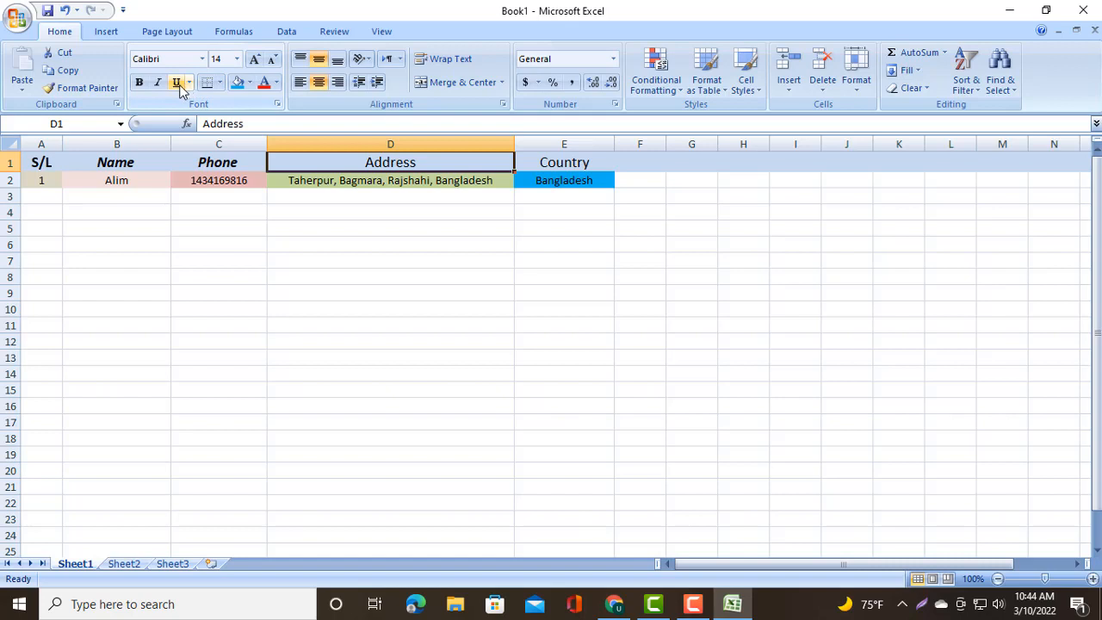
click(139, 82)
click(158, 84)
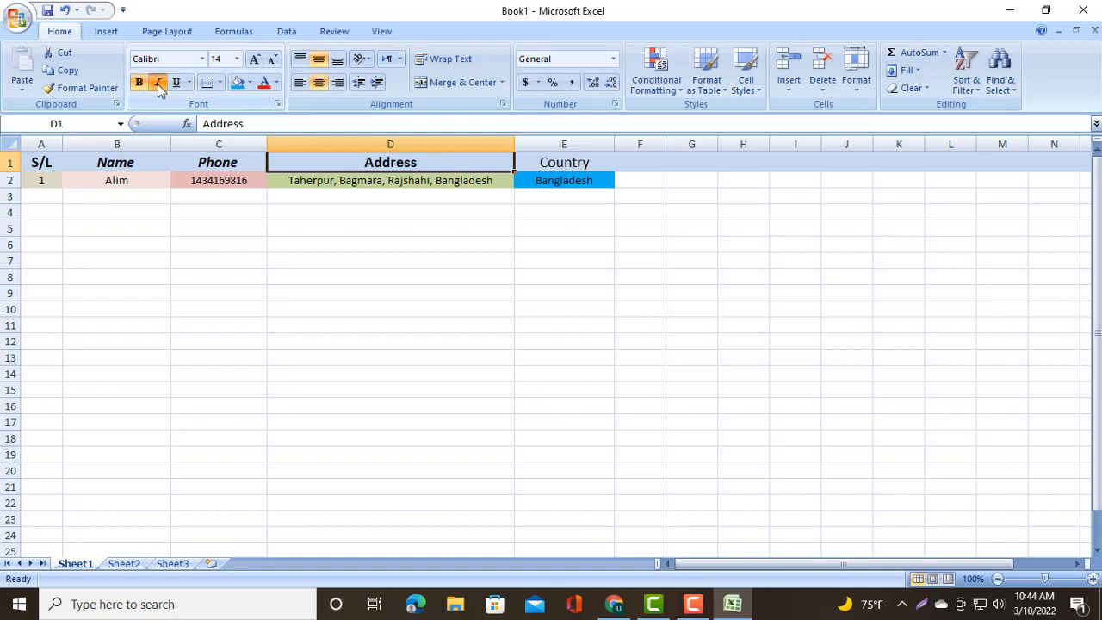
click(552, 163)
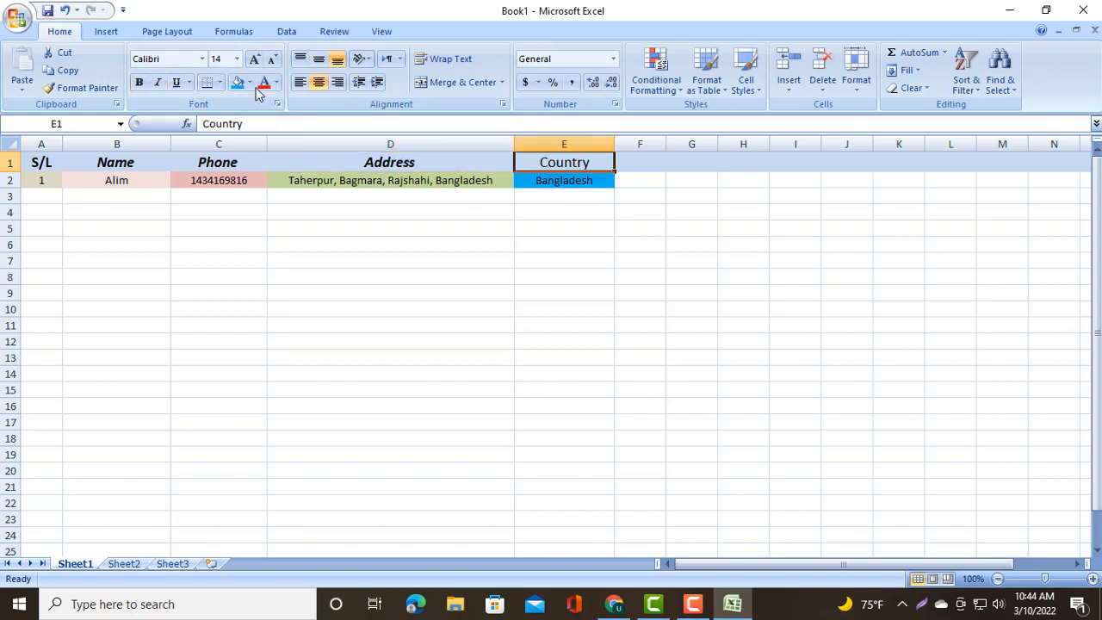
click(158, 82)
click(139, 82)
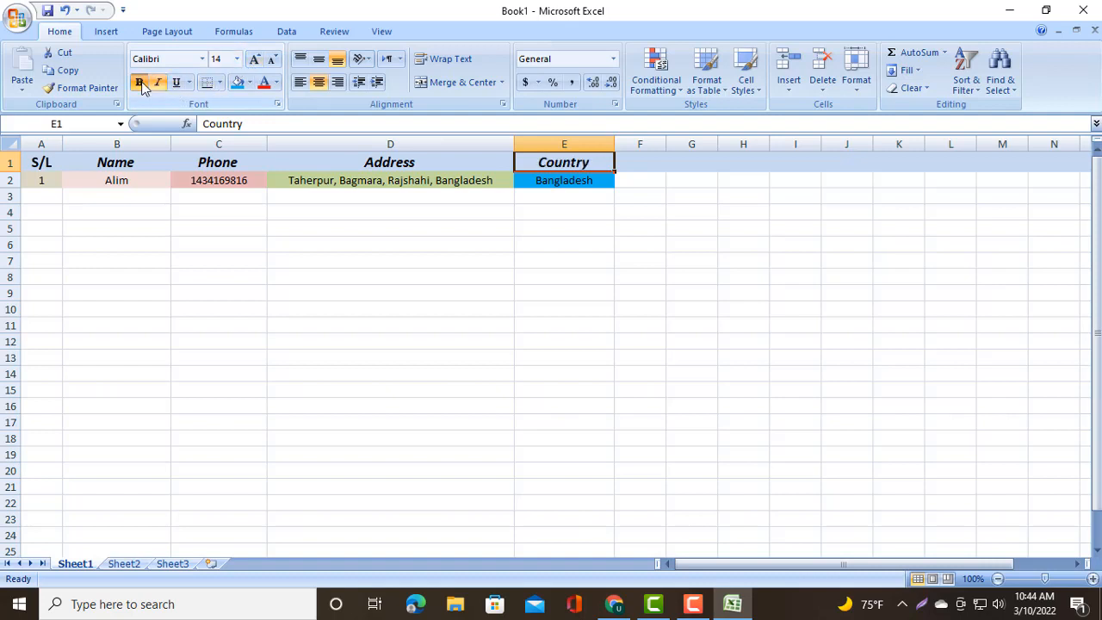
click(306, 240)
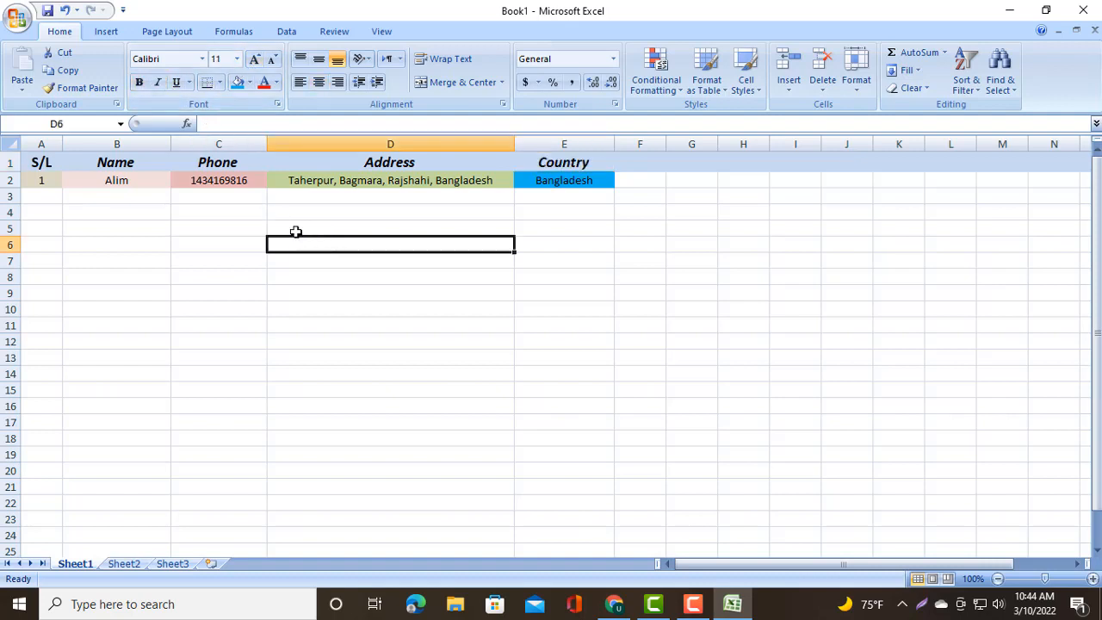
click(421, 294)
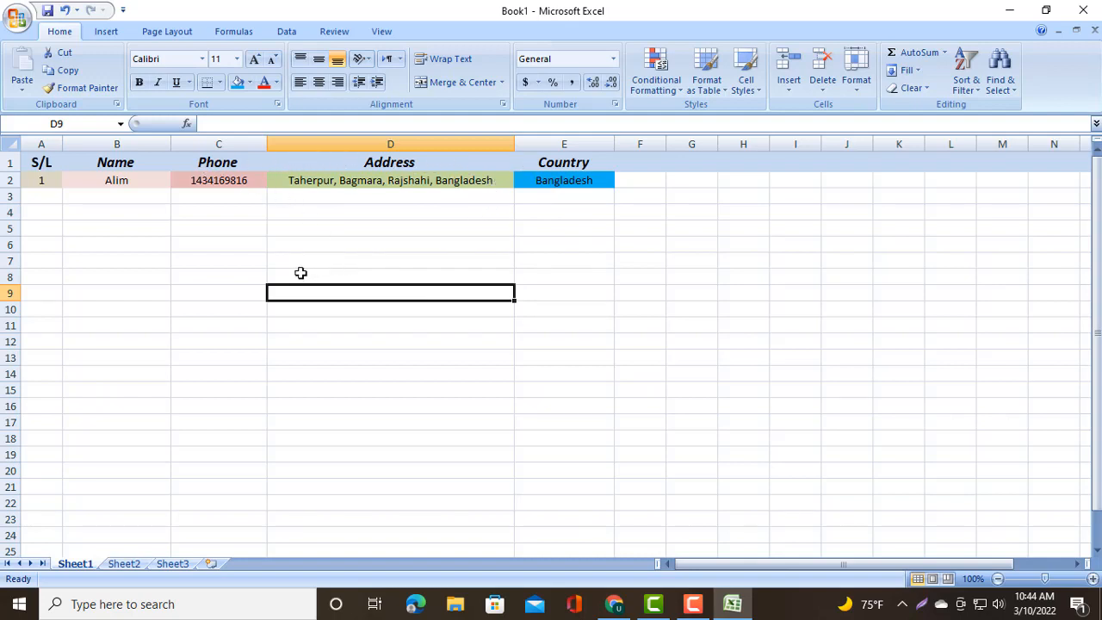
- Set the font colour of the name in B2 to the standard red
click(119, 180)
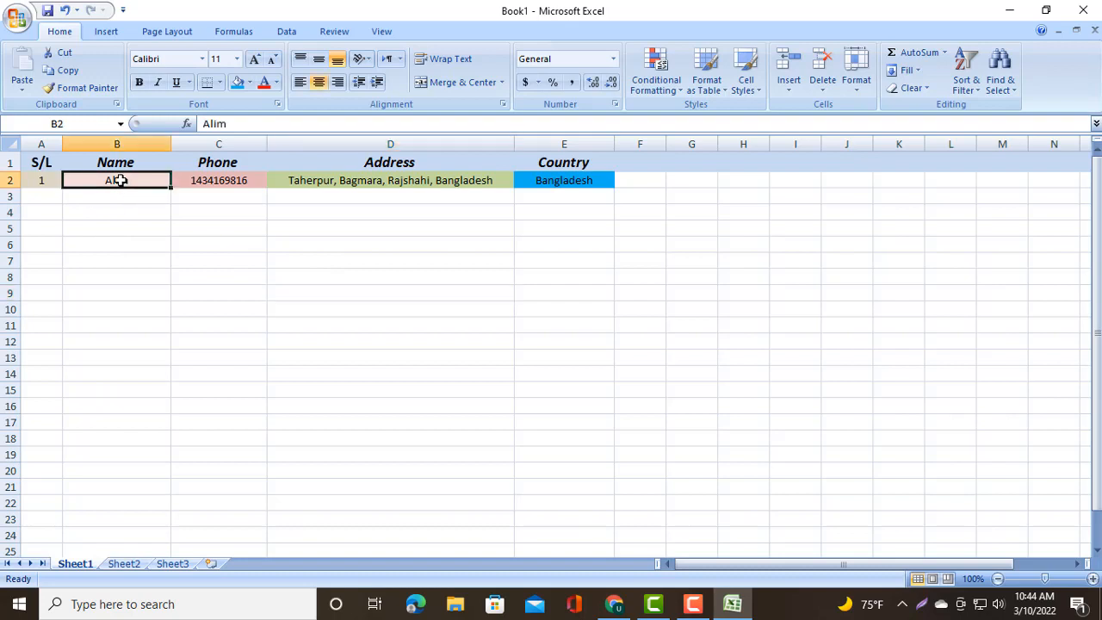
click(277, 83)
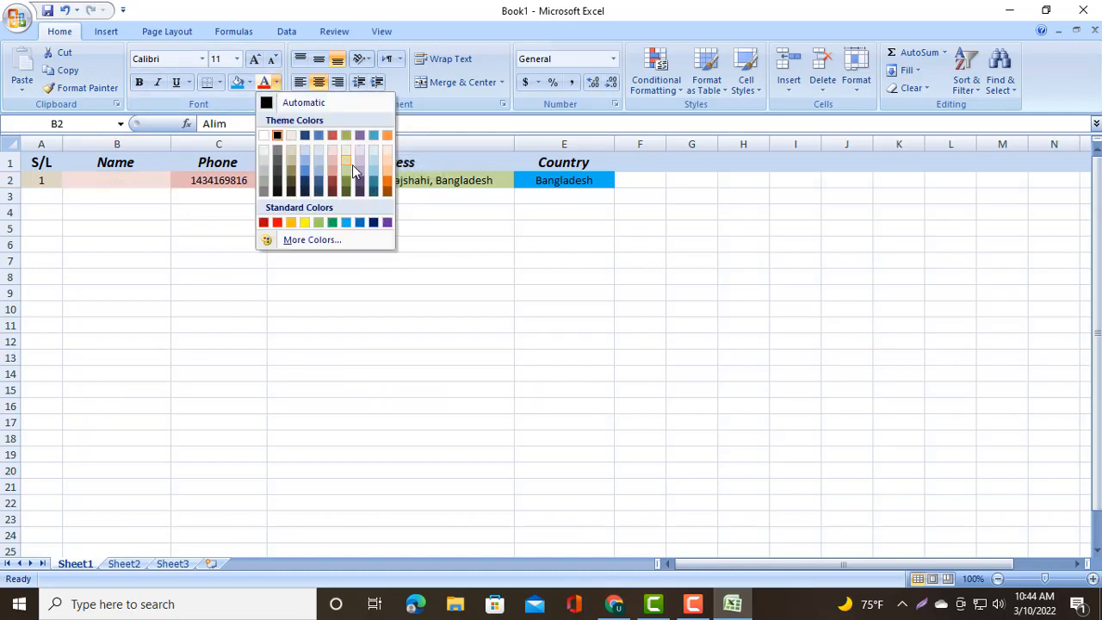
click(281, 223)
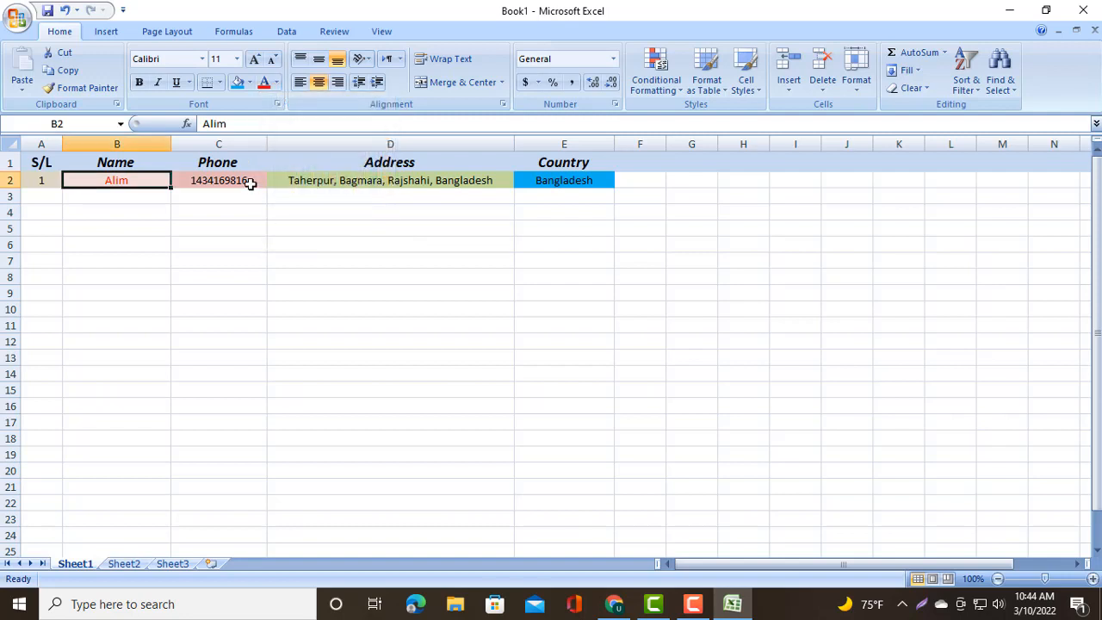
- Set the font colour of the phone number in C2 to Orange, Accent 6, Darker 25%
click(250, 182)
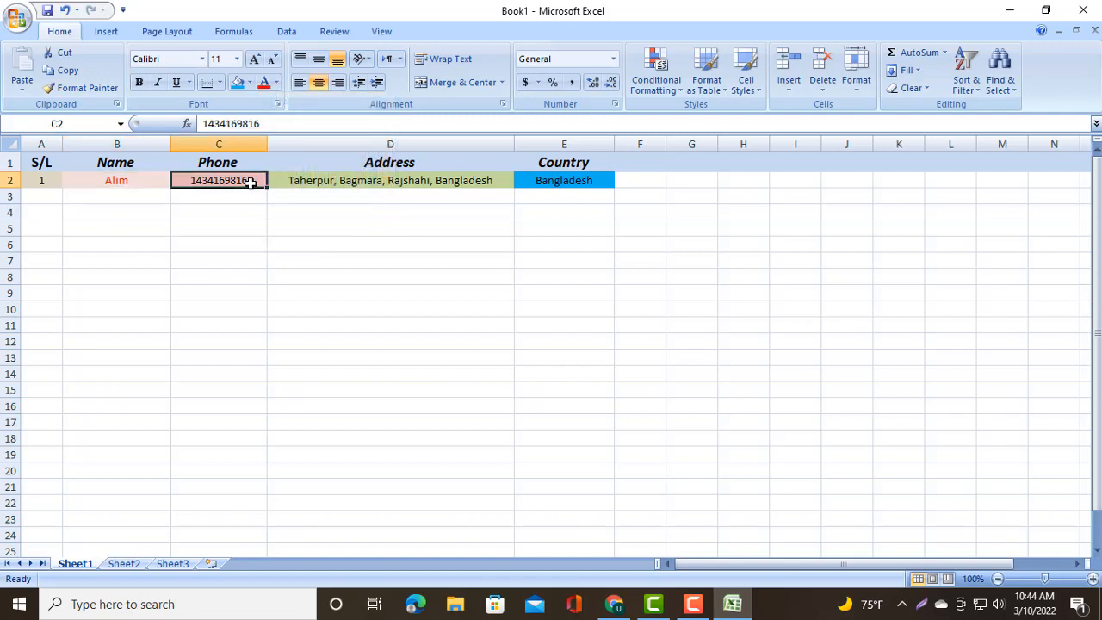
click(276, 83)
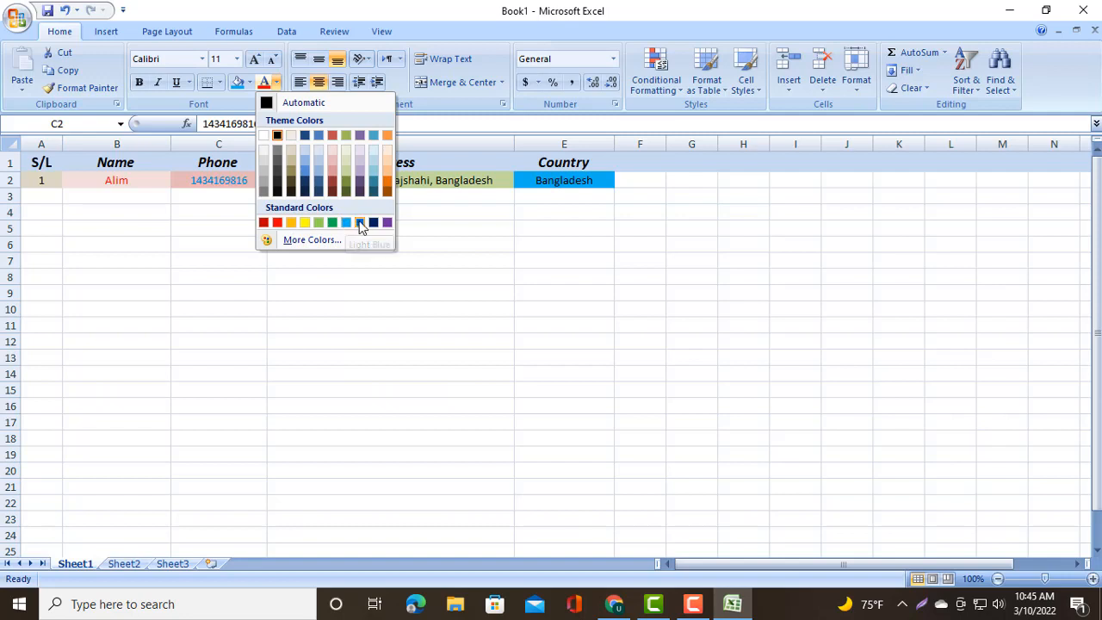
click(387, 186)
- Set the font colour of the address in D2 to a dark purple theme shade
click(387, 181)
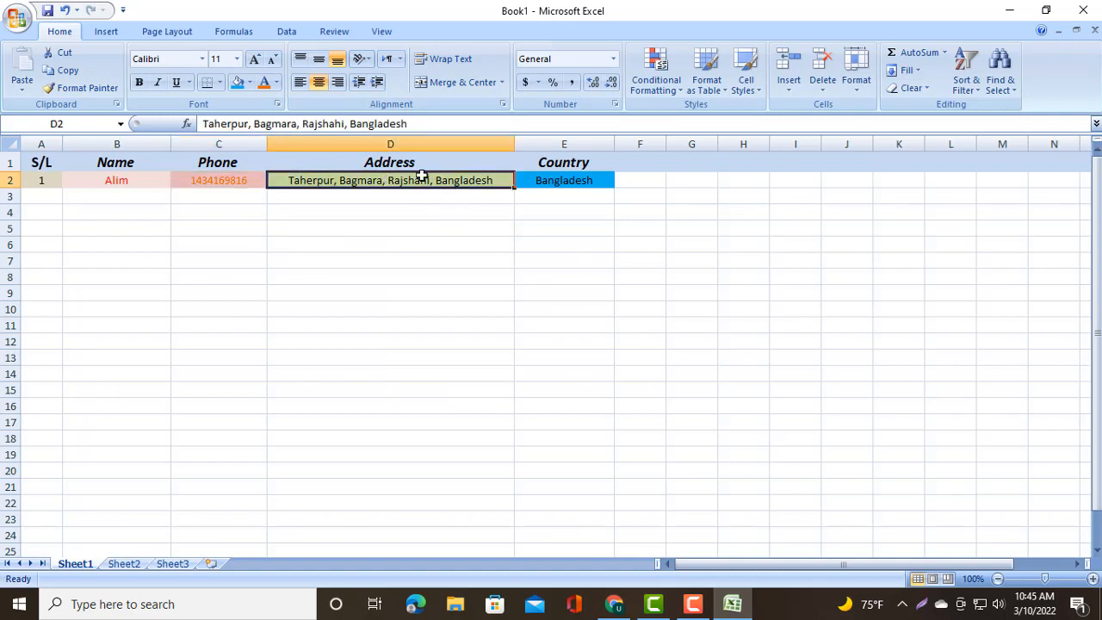
click(275, 83)
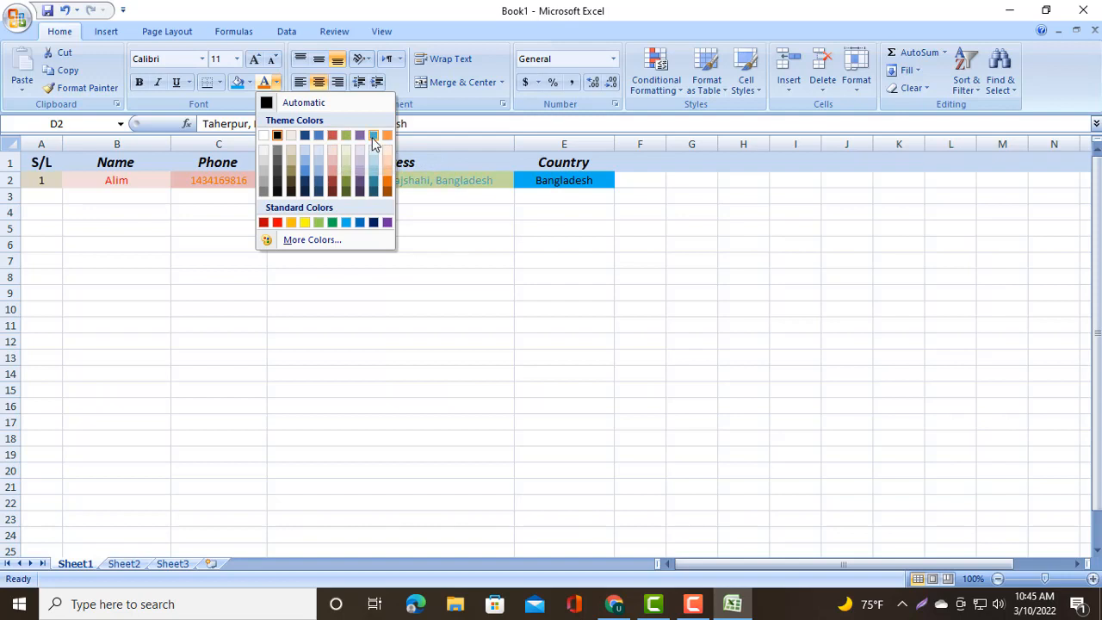
click(362, 190)
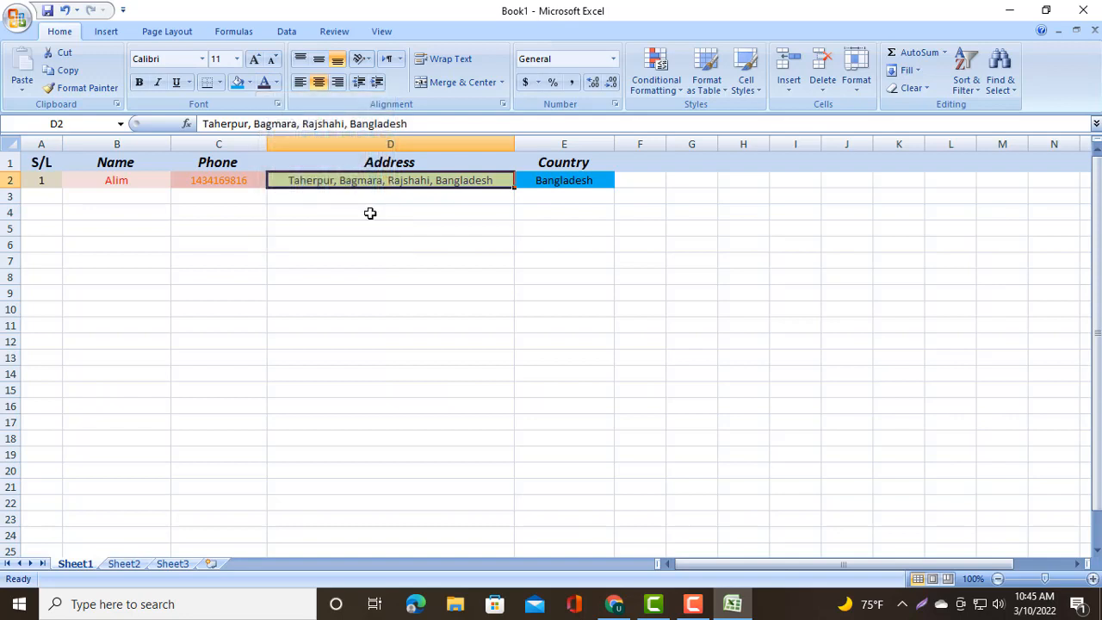
- Set the font colour of the country in E2 to White, Background 1
click(562, 181)
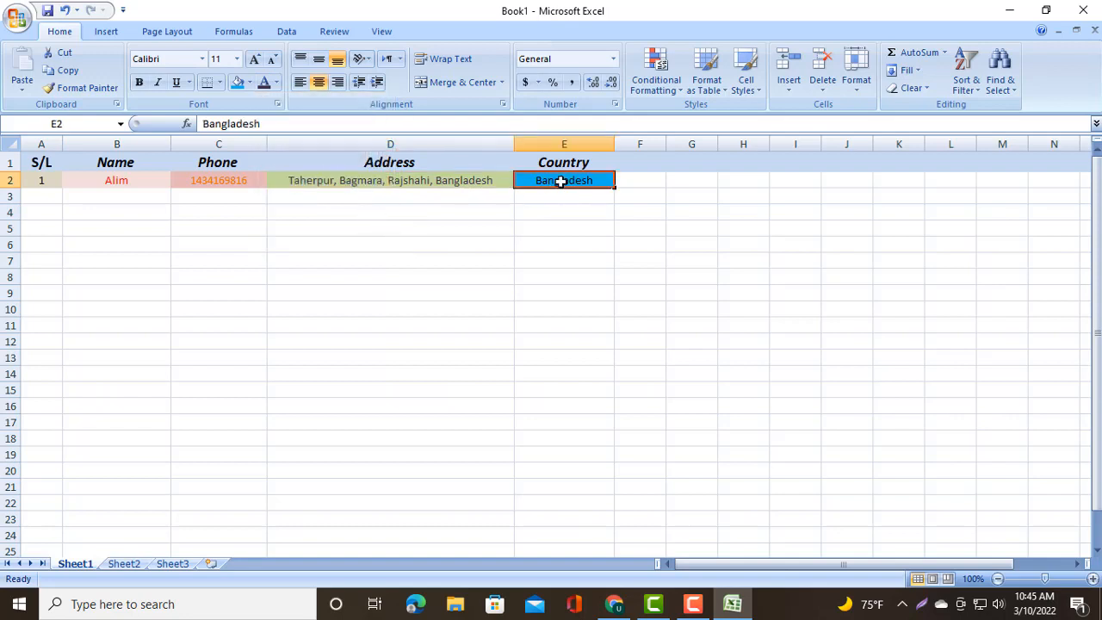
click(275, 87)
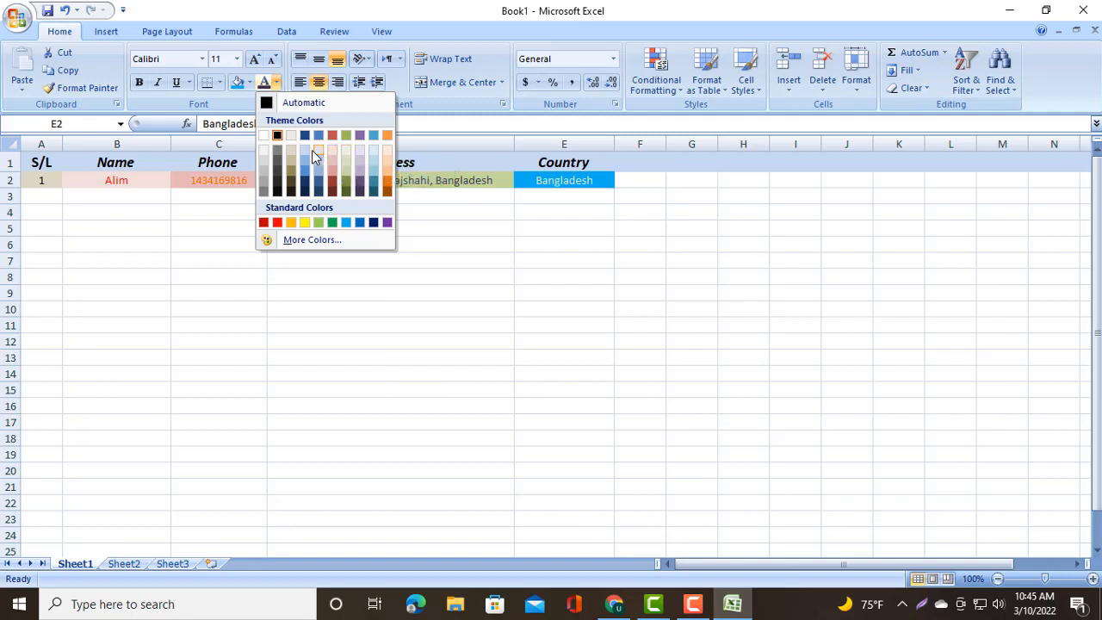
click(264, 138)
click(425, 196)
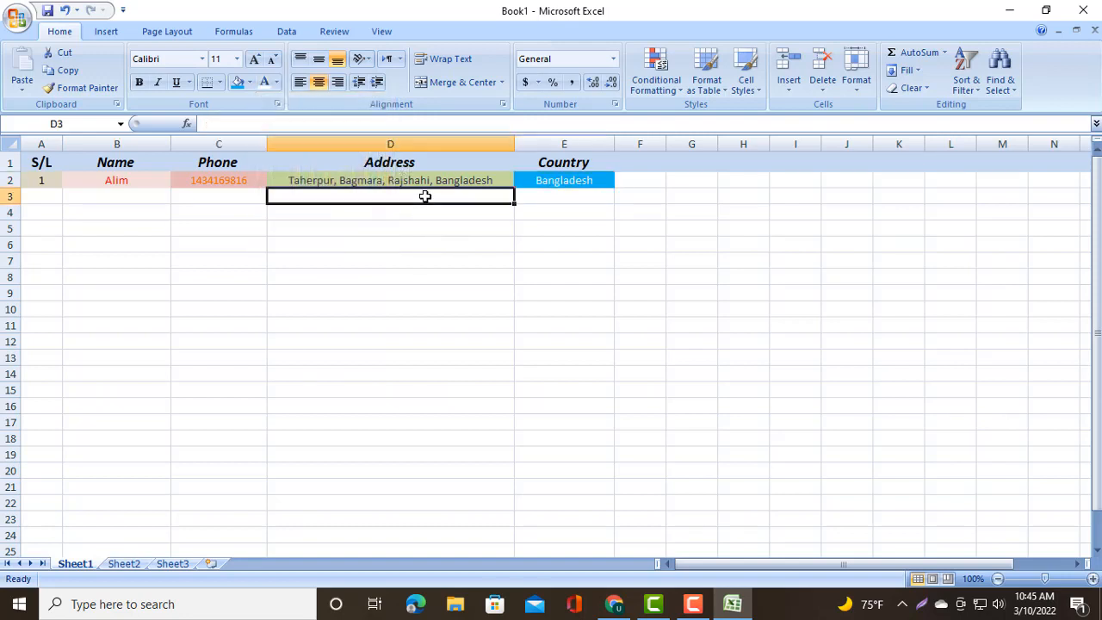
click(383, 258)
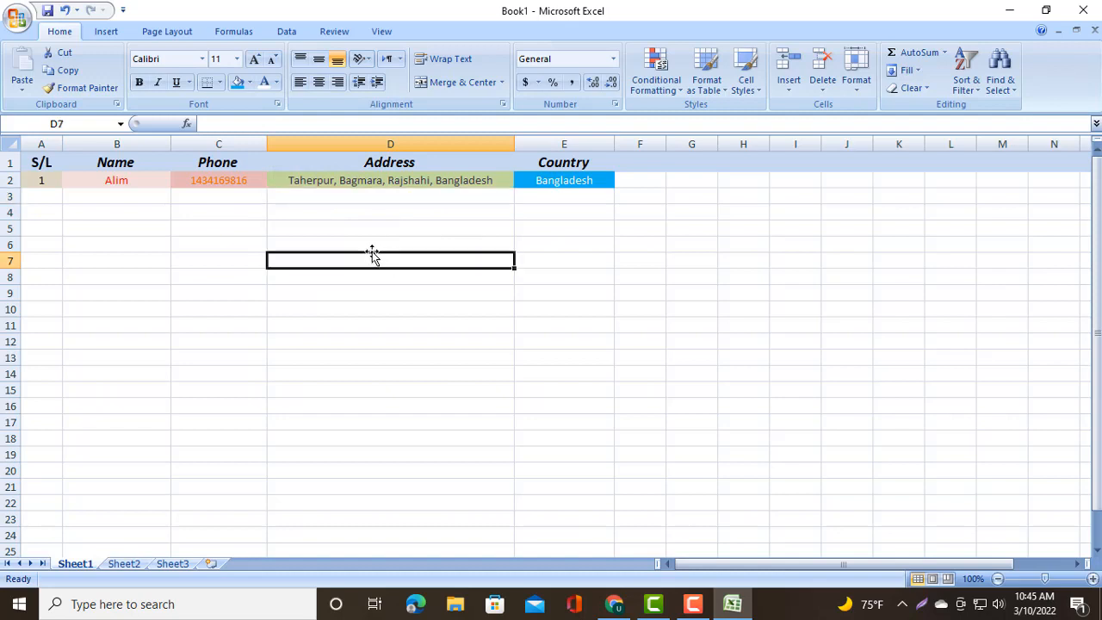